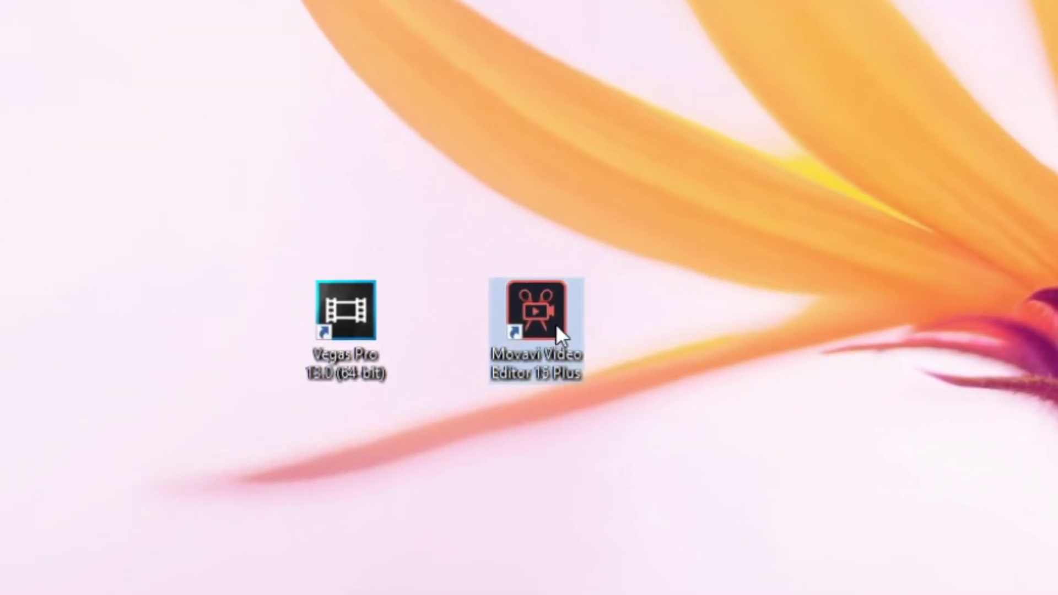
Step: Launch Movavi Video Editor 15 Plus, create a new project and maximize its window
double_click(546, 324)
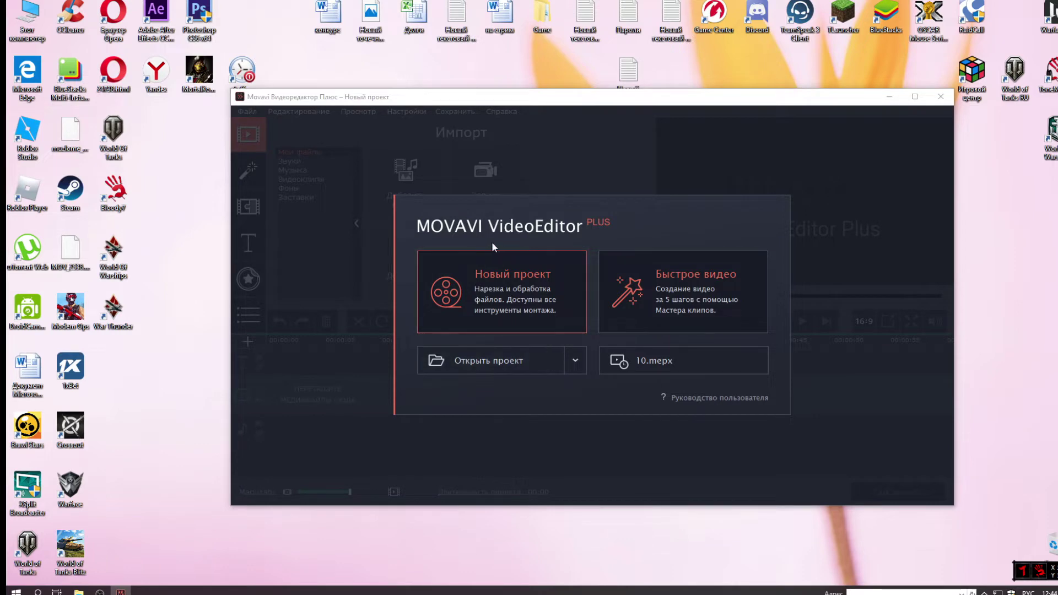
left_click(488, 281)
left_click(915, 97)
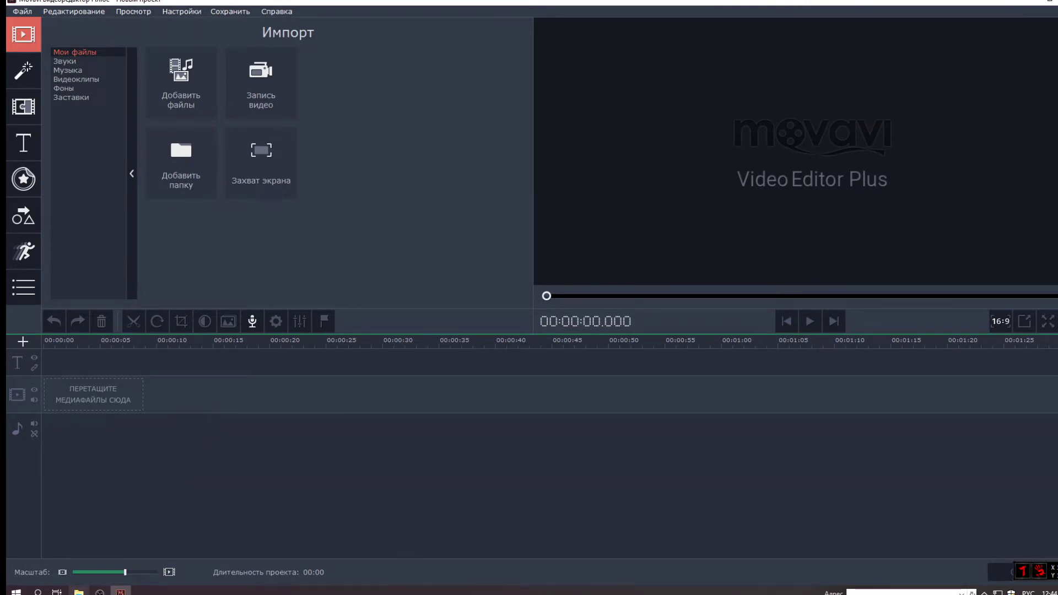
Step: Import ПРАЗДНИК ХХЕЛЛОУИН.mp4 from File Explorer onto the start of the video track
key("super+e")
left_click(816, 112)
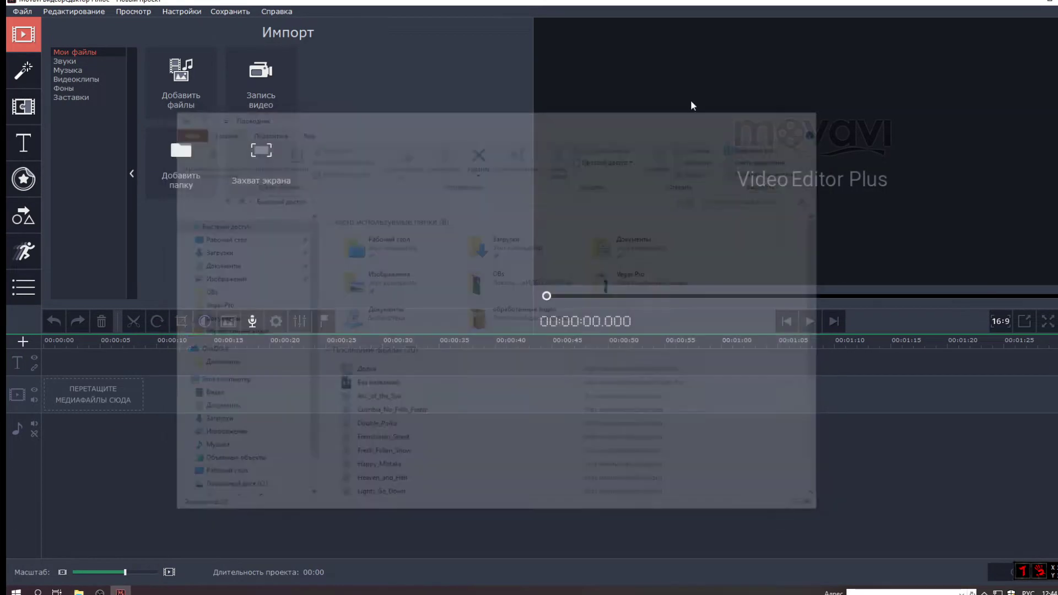
left_click(23, 11)
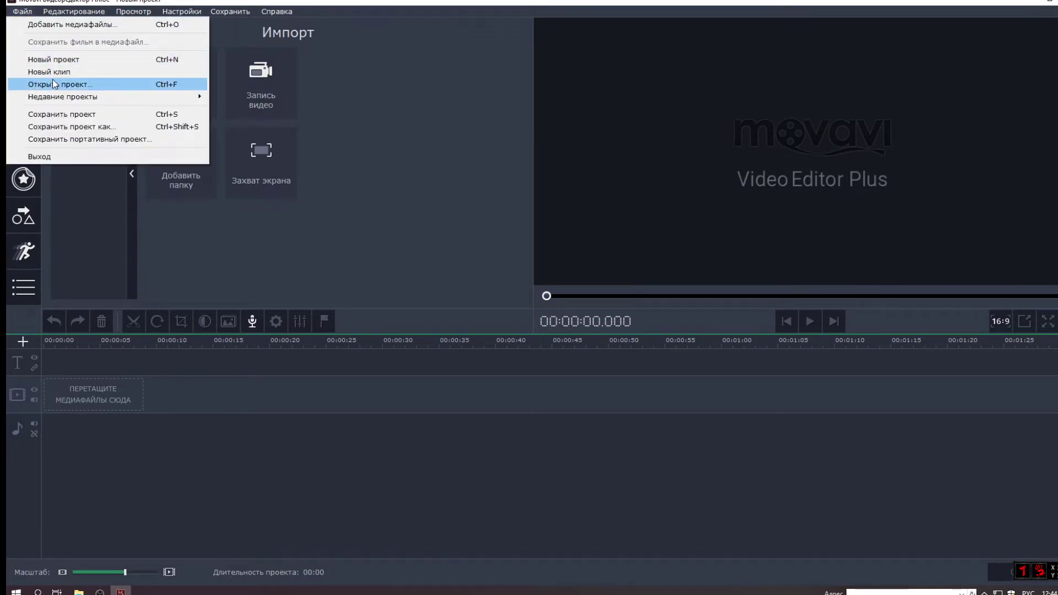
key("super+e")
left_click_drag(413, 317, 110, 386)
left_click(762, 114)
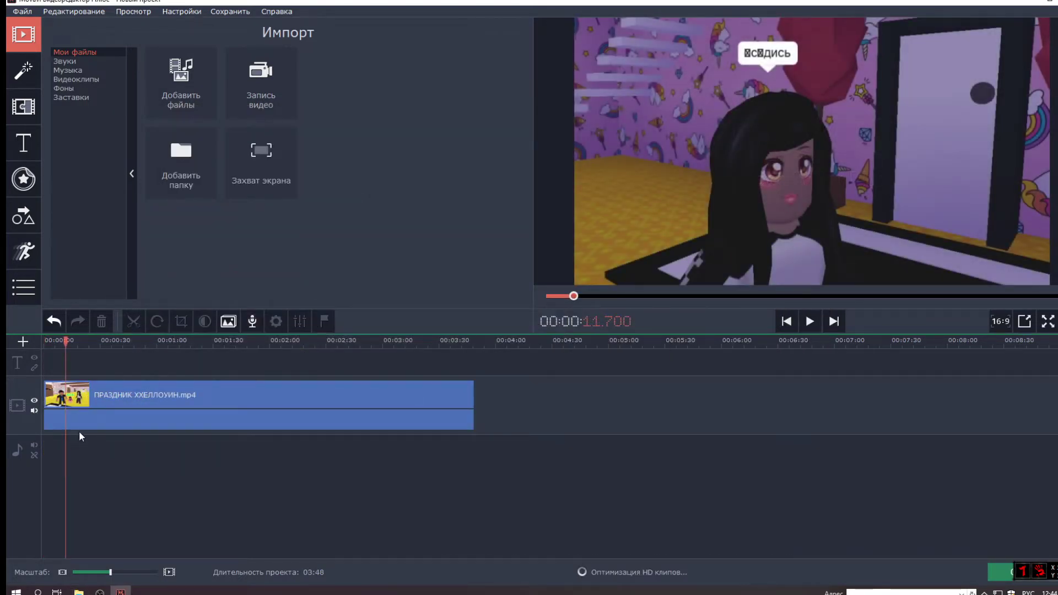
Step: Play the clip to find the cut point and split it at 00:00:14.490
left_click(103, 399)
mouse_move(110, 572)
left_mouse_down()
mouse_move(143, 573)
mouse_move(94, 574)
mouse_move(130, 577)
left_mouse_up()
left_click(153, 395)
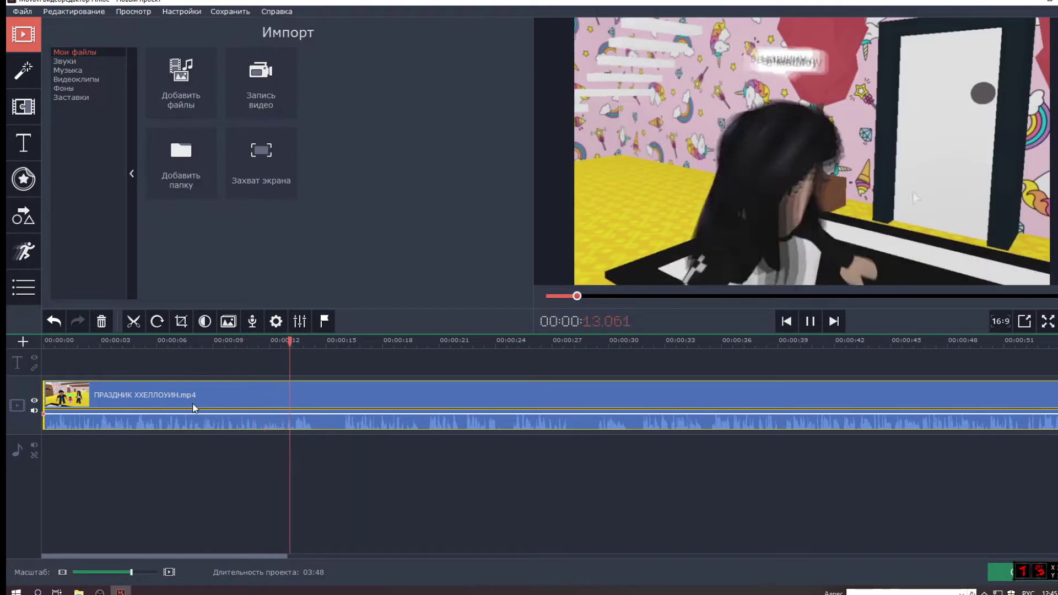
key("space")
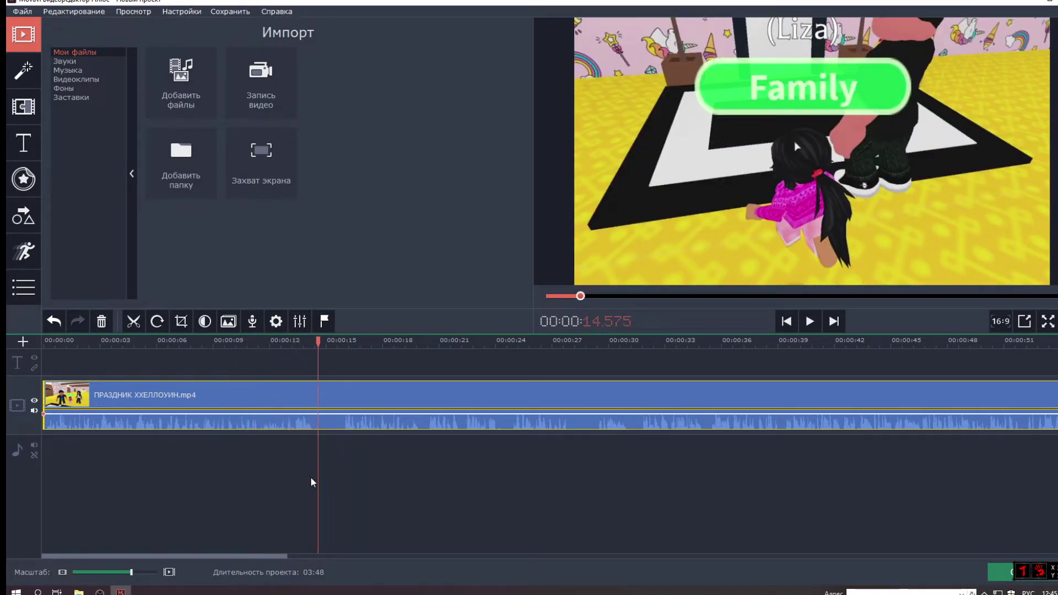
left_click(315, 403)
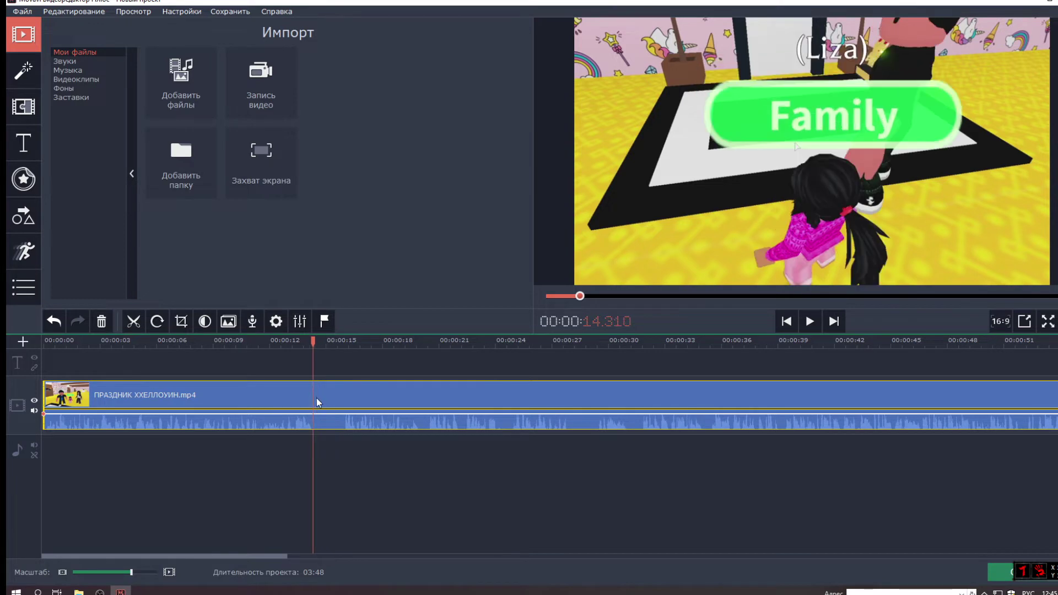
left_click(316, 397)
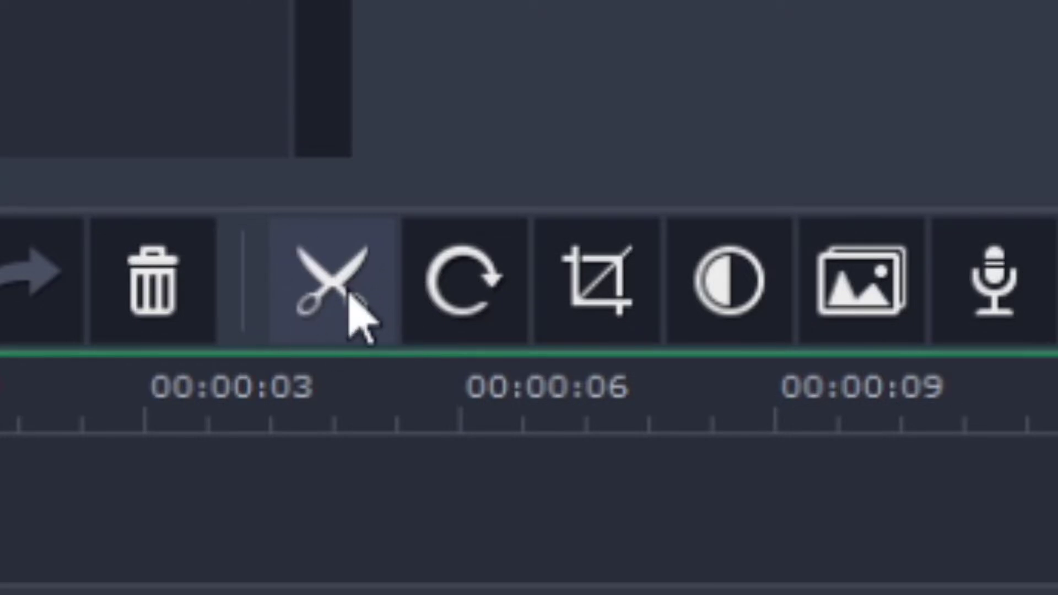
left_click(135, 323)
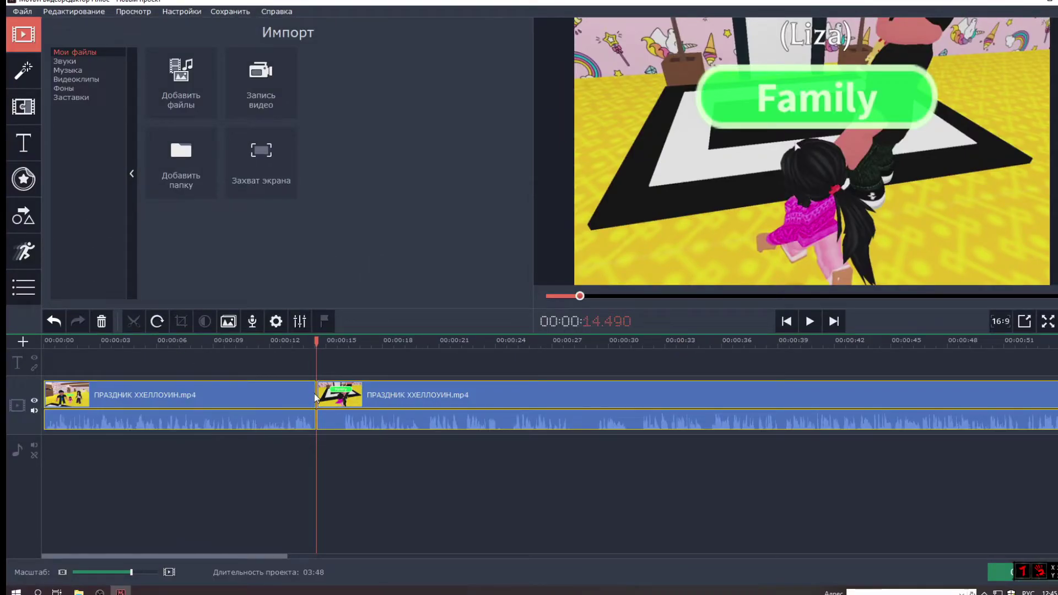
Step: Split the remaining clip at 00:00:15.660 and delete the short fragment between the two cuts
left_click(348, 394)
left_click(340, 401)
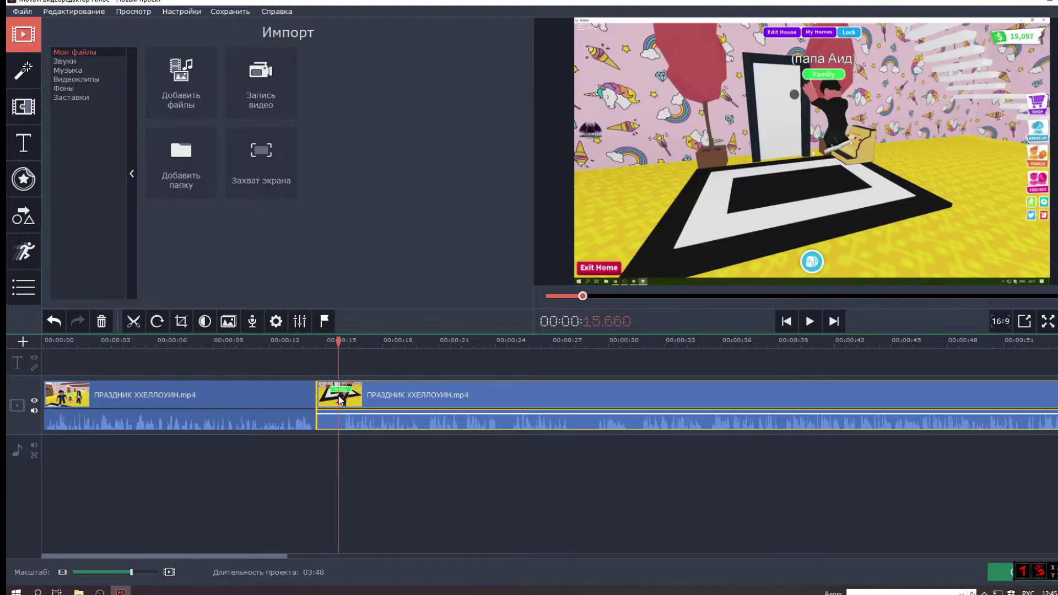
left_click(133, 324)
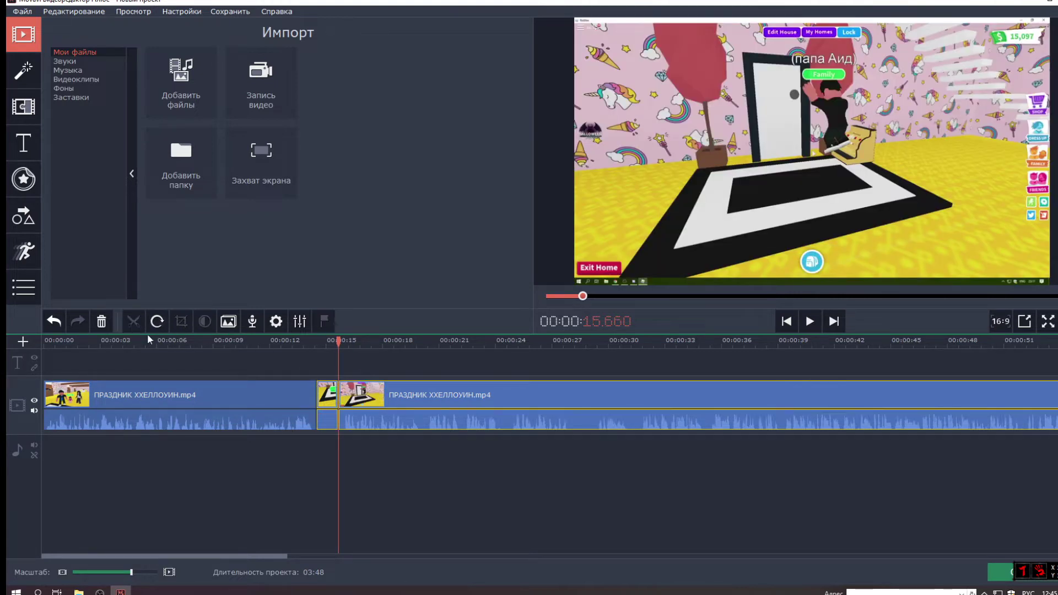
left_click(327, 389)
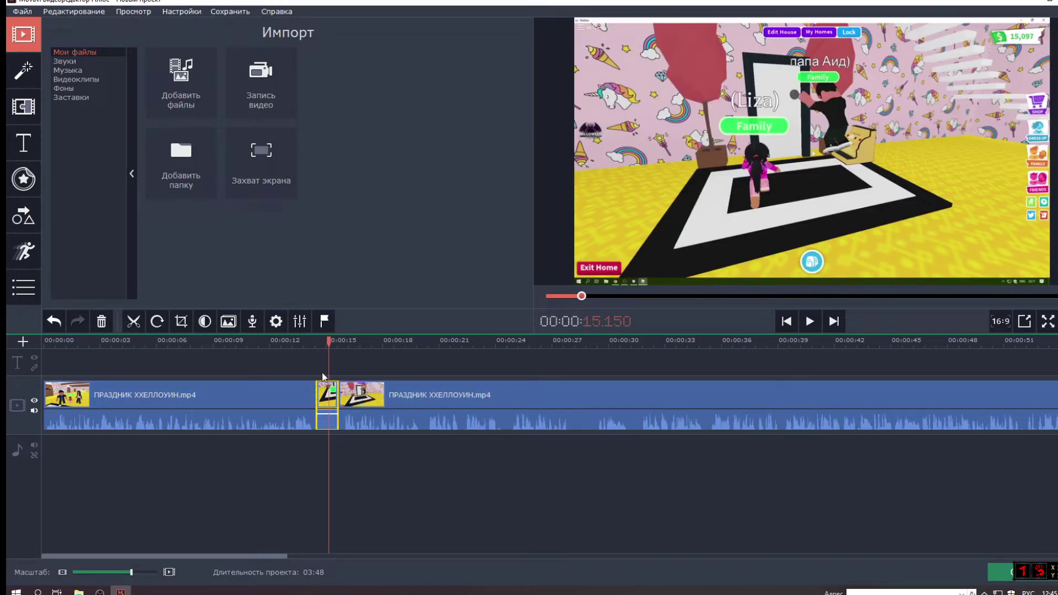
right_click(318, 393)
left_click(352, 431)
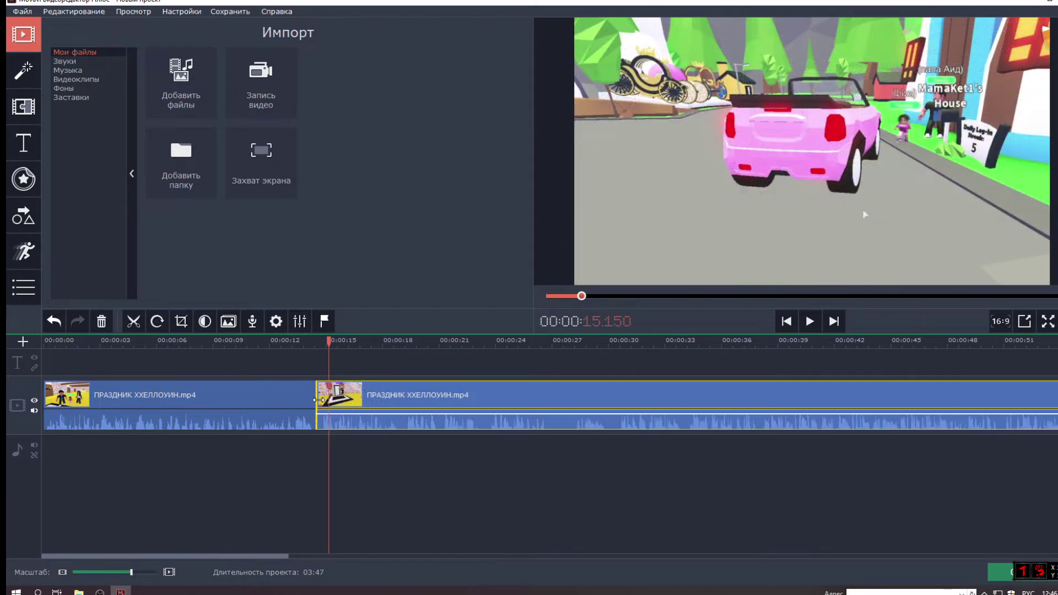
Step: Trim the end of the second clip back to about 38 seconds on the timeline
scroll(408, 414, "down", 10)
left_click(174, 420)
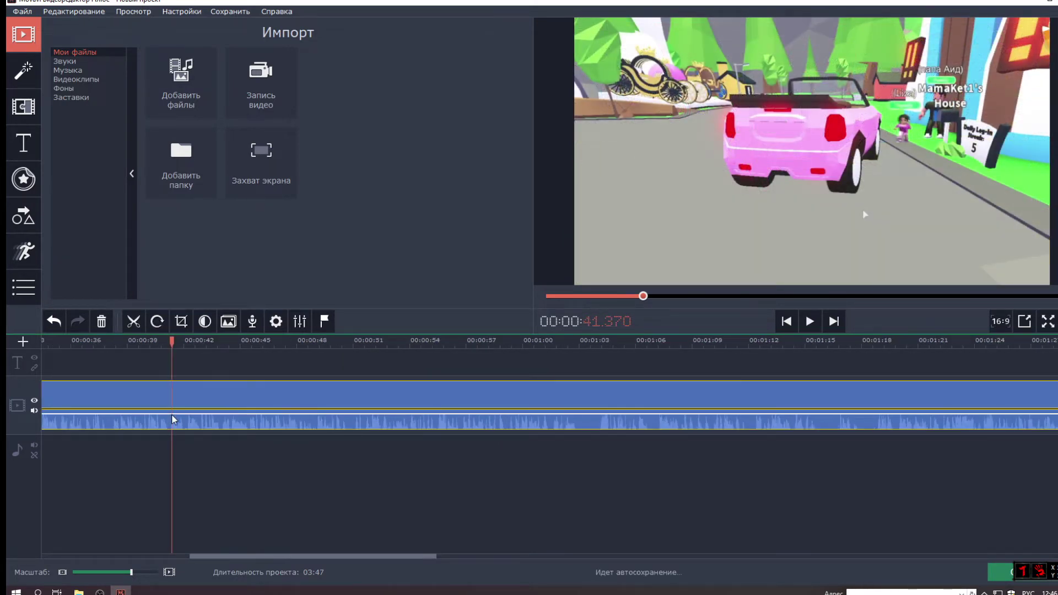
scroll(312, 416, "down", 5)
left_click(118, 573)
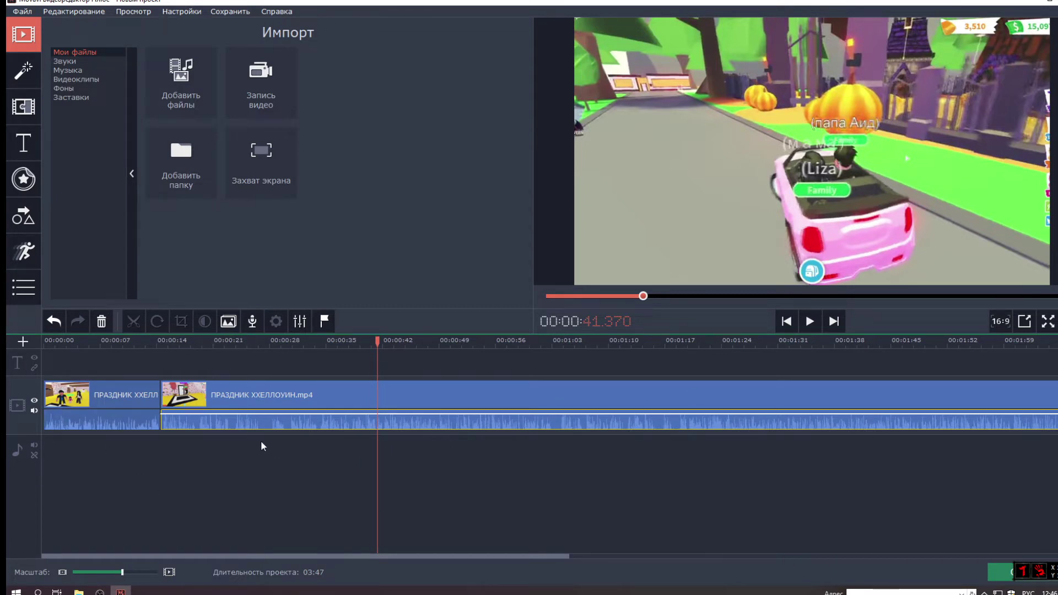
left_click(74, 573)
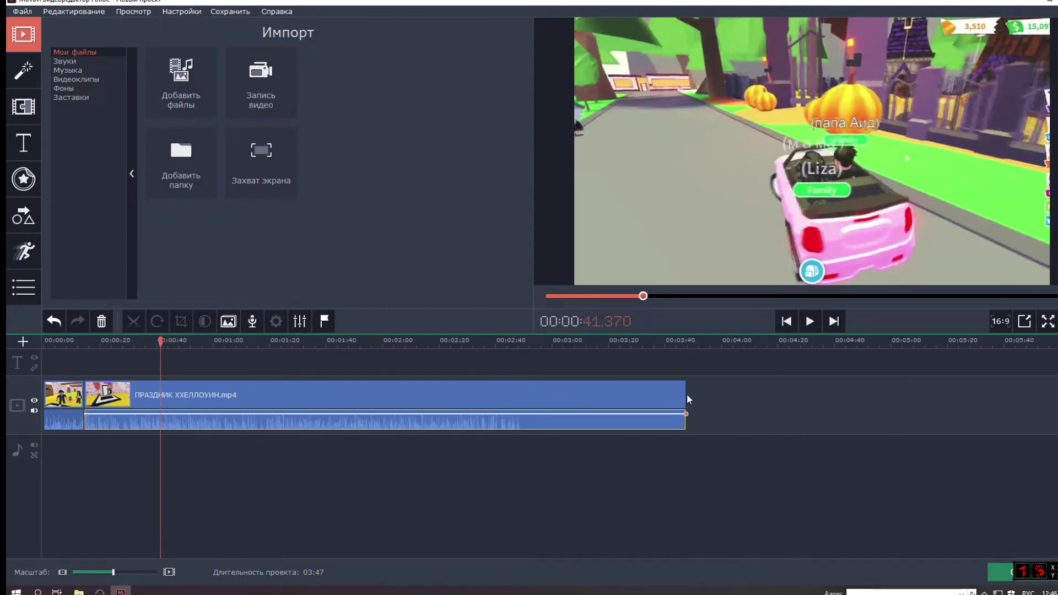
left_click_drag(686, 394, 151, 394)
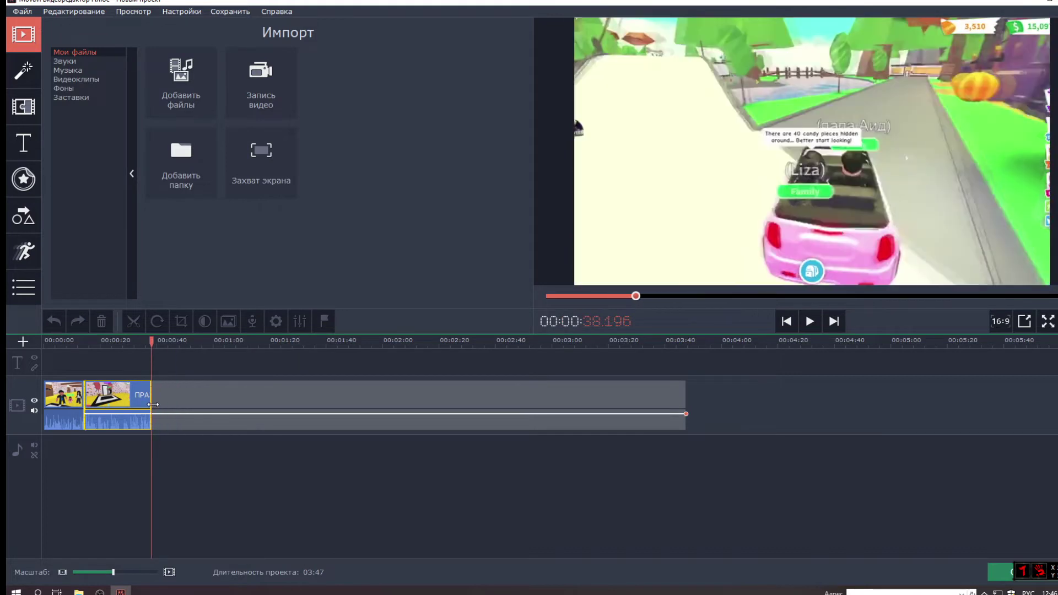
Step: Add the Зигзаг - 2 волны transition between the two clips and play it back
left_click(82, 419)
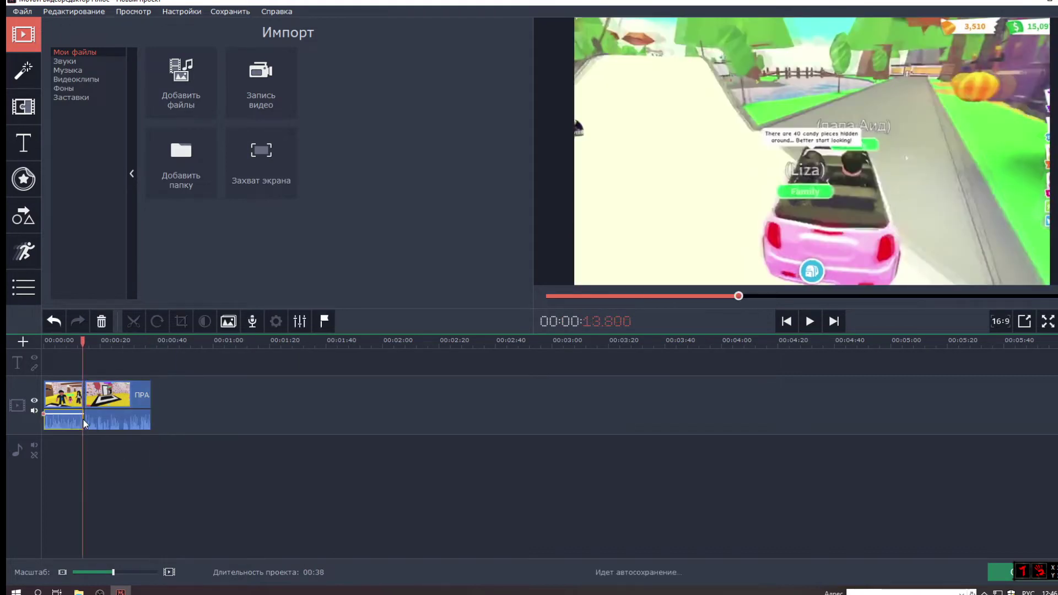
left_click(85, 396)
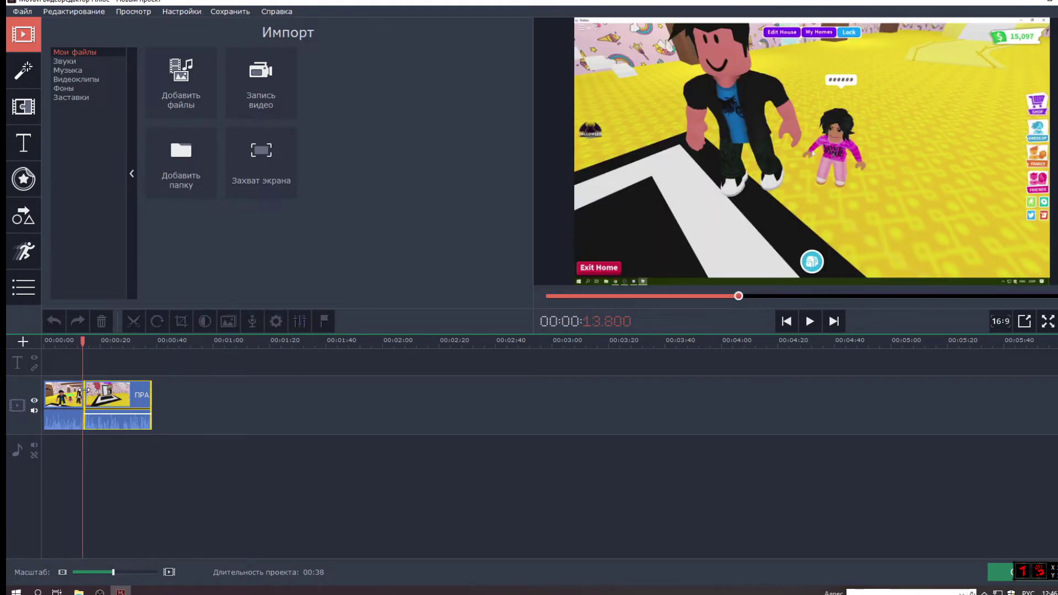
left_click(25, 116)
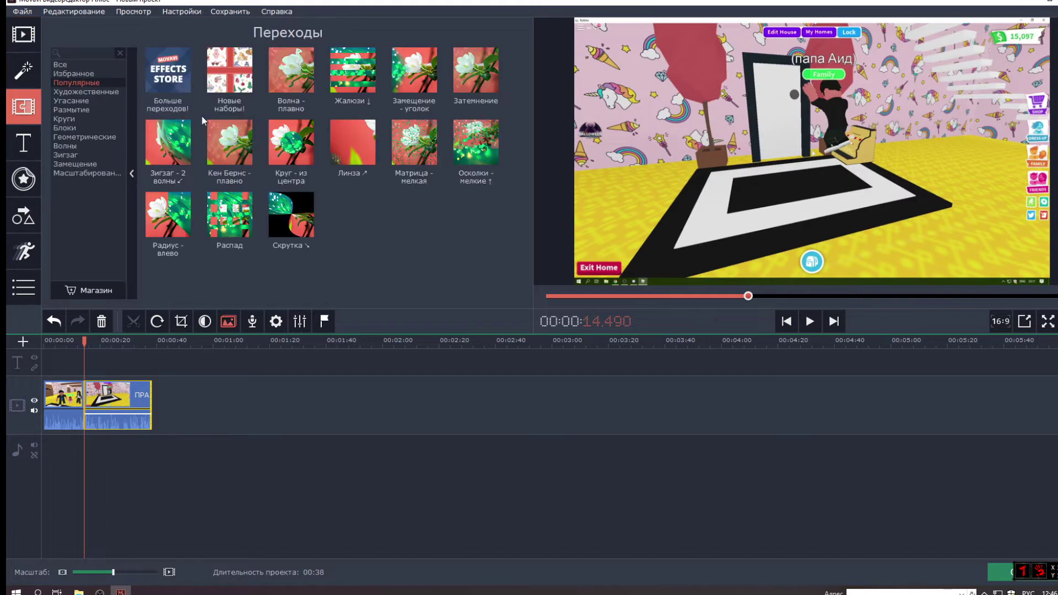
left_click_drag(181, 147, 83, 392)
left_click(81, 433)
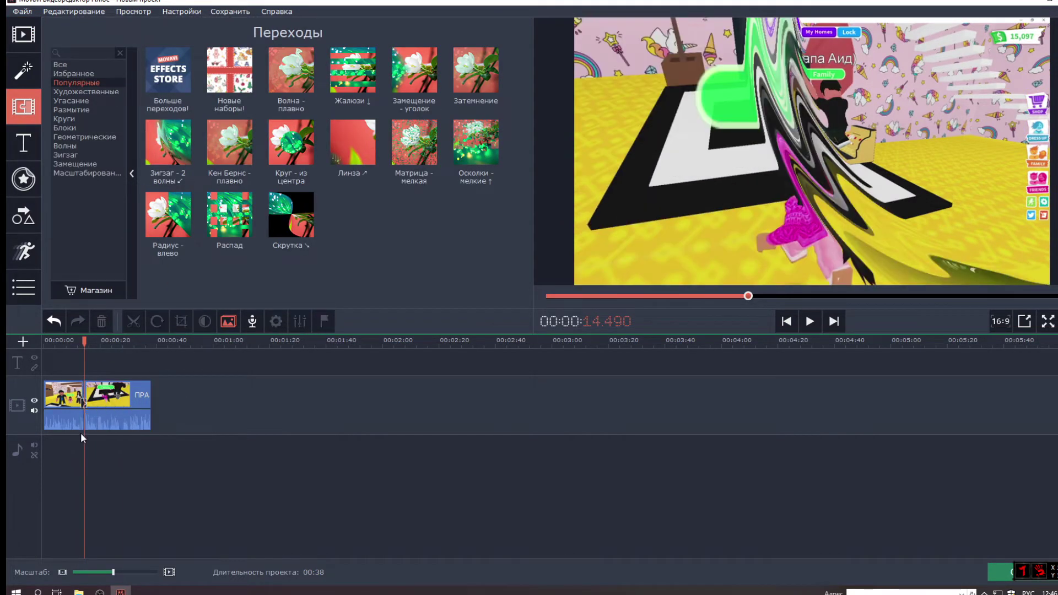
left_click(125, 572)
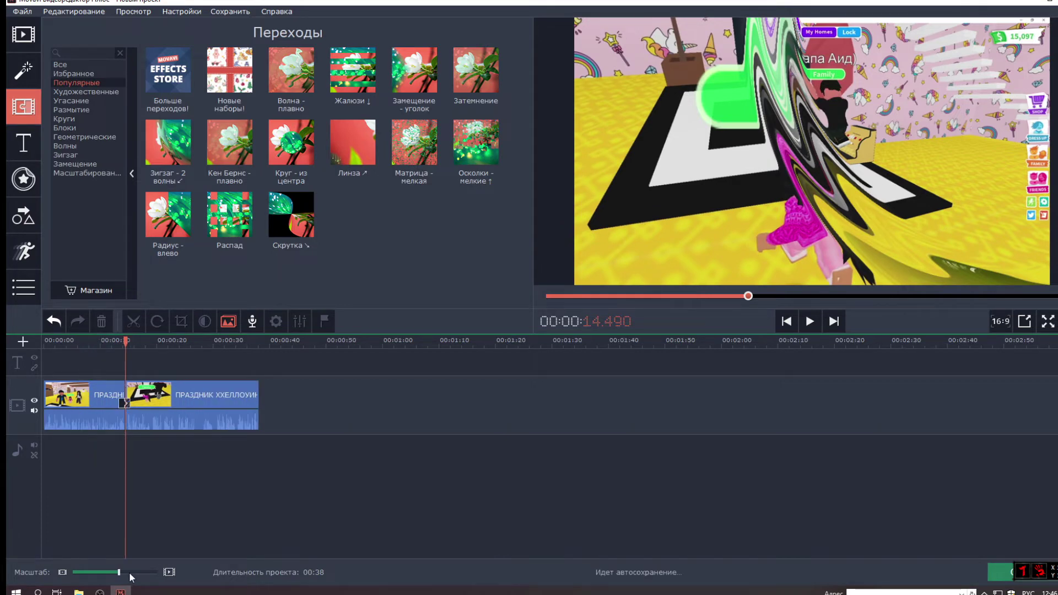
left_click(193, 362)
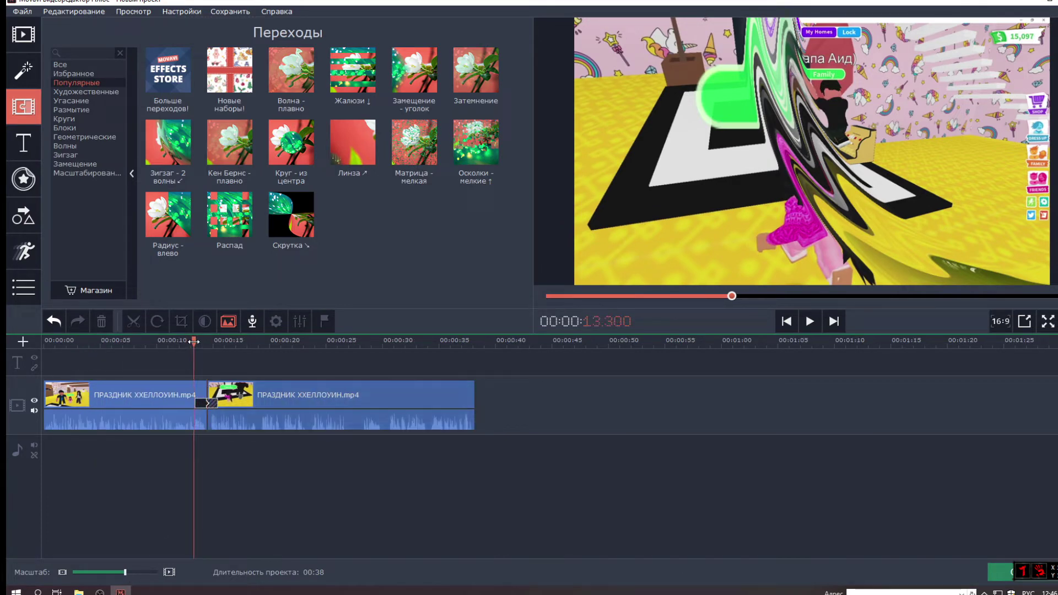
key("space")
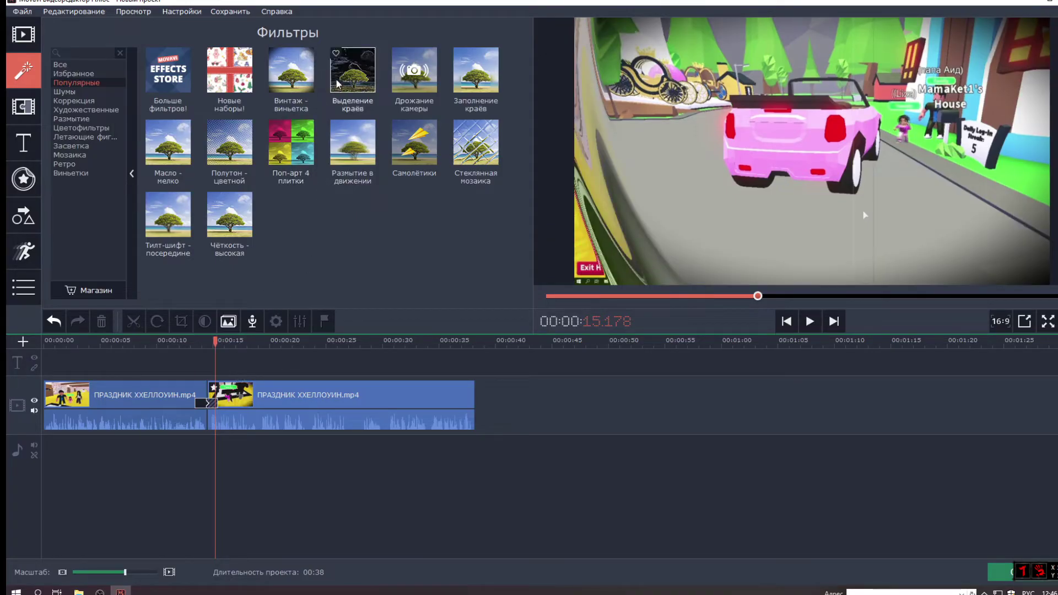
Step: Apply the Выделение краёв, Дрожание камеры and Заполнение краёв filters to the second clip
left_click_drag(345, 83, 232, 395)
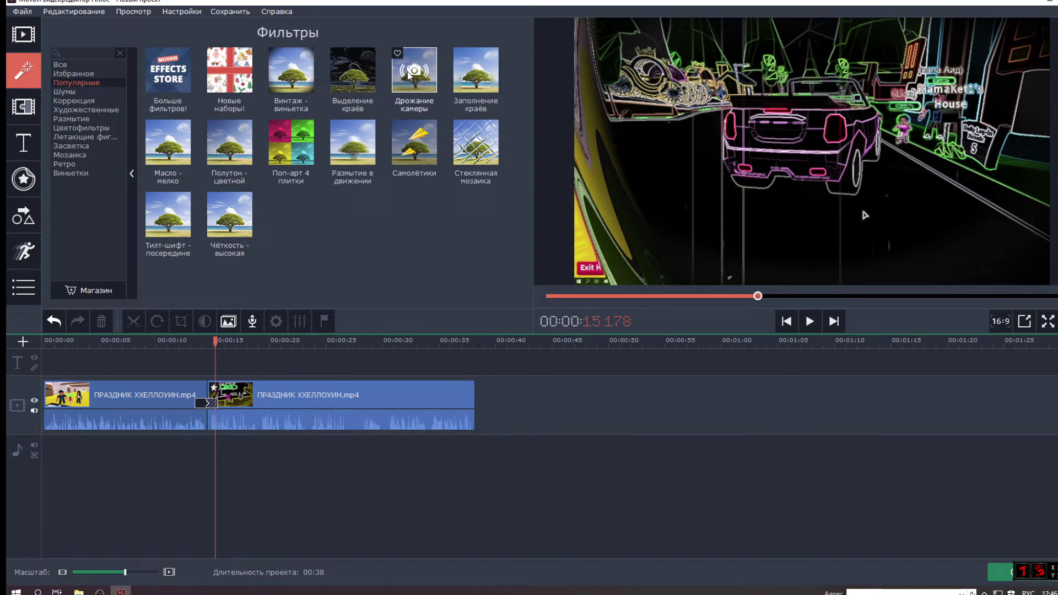
left_click_drag(411, 75, 298, 410)
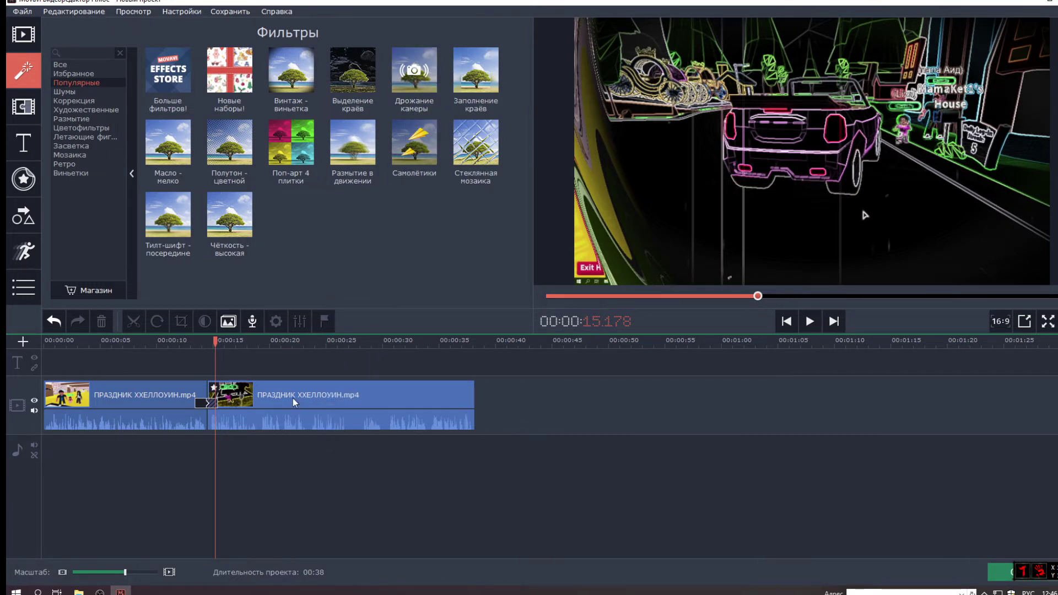
left_click_drag(465, 82, 292, 399)
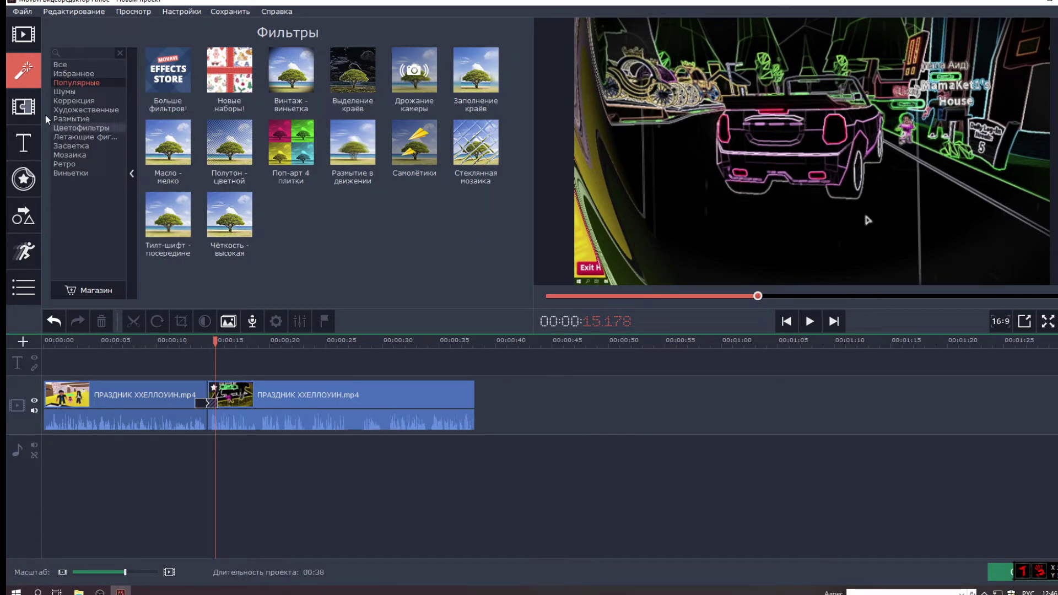
Step: Browse the Коррекция, Размытие and Засветка filter categories and apply another filter to the first clip
left_click(74, 100)
left_click(71, 119)
left_click(71, 145)
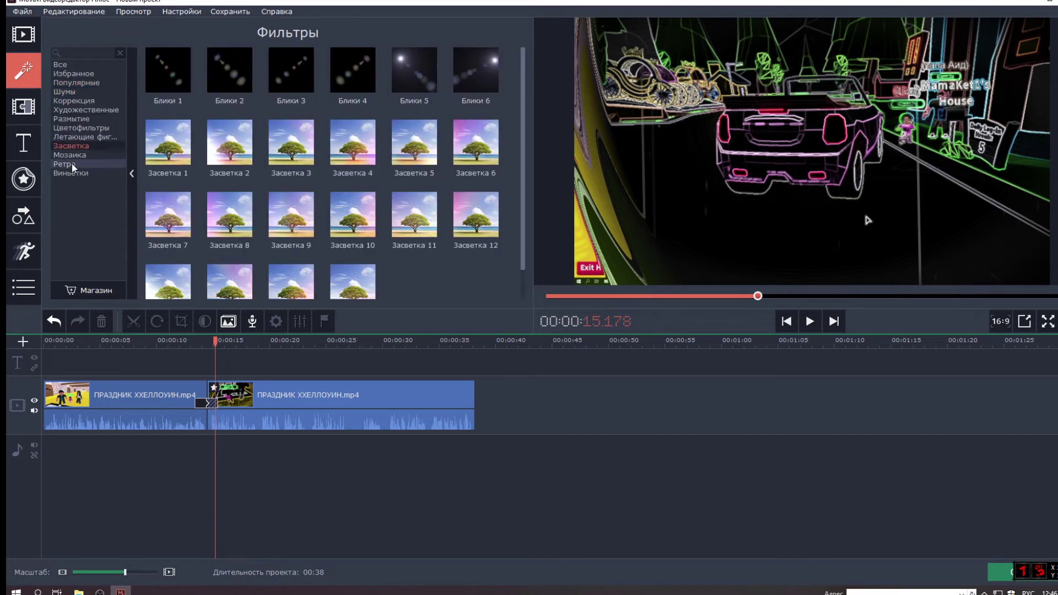
left_click_drag(277, 174, 111, 393)
left_click(119, 407)
Step: Add the Алмаз title to the title track at 00:00:08.200 above the first clip and preview it
left_click(23, 143)
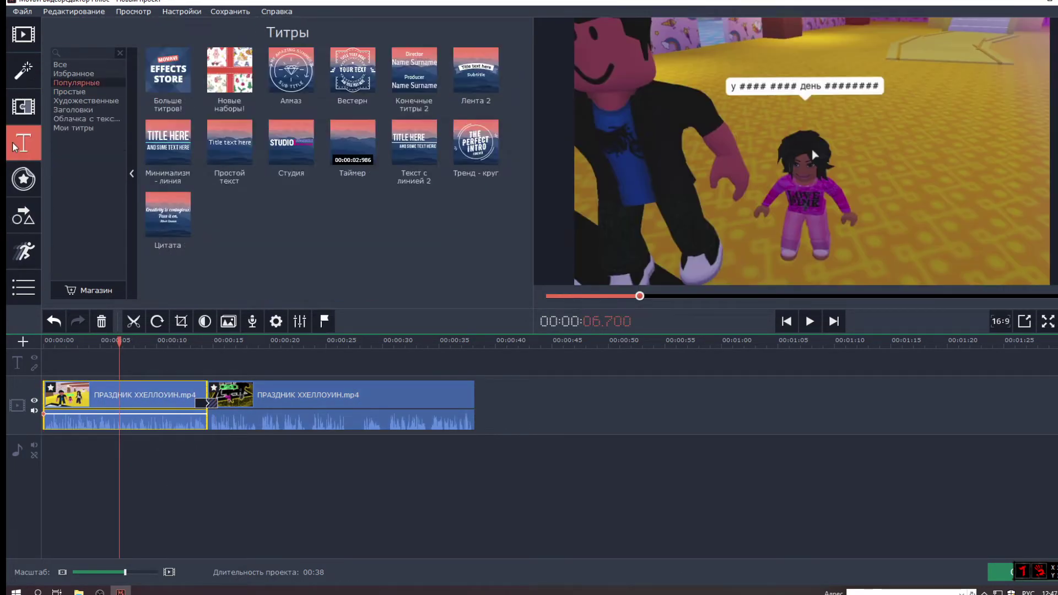
left_click(291, 70)
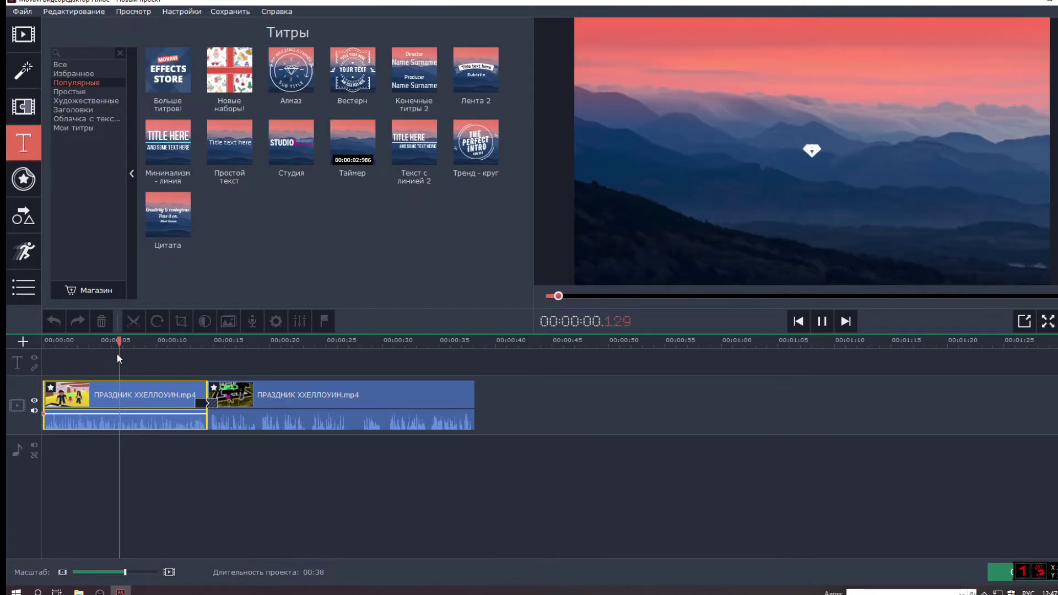
left_click_drag(291, 70, 138, 369)
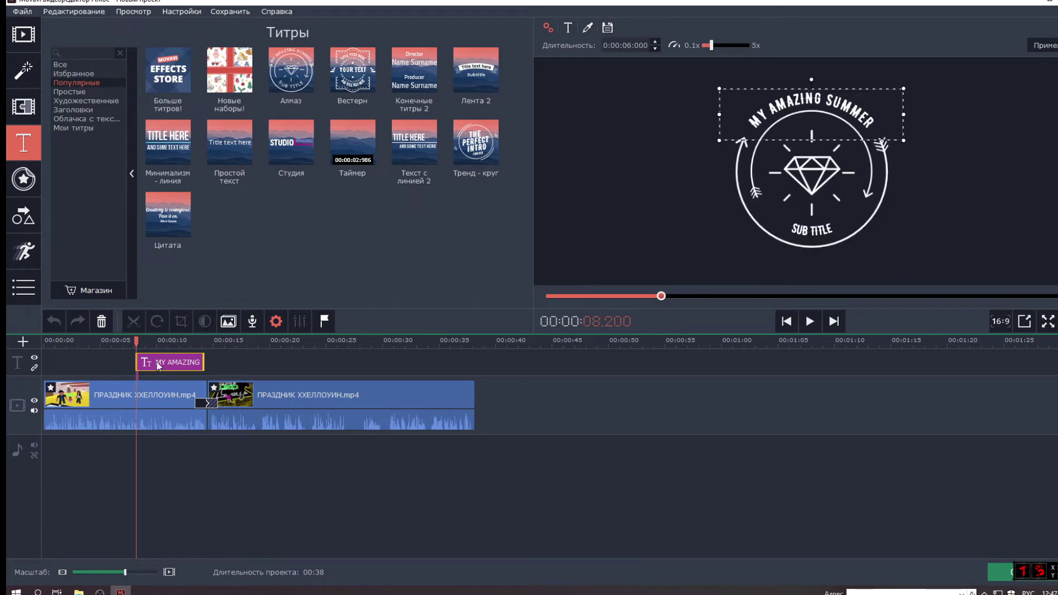
left_click(178, 368)
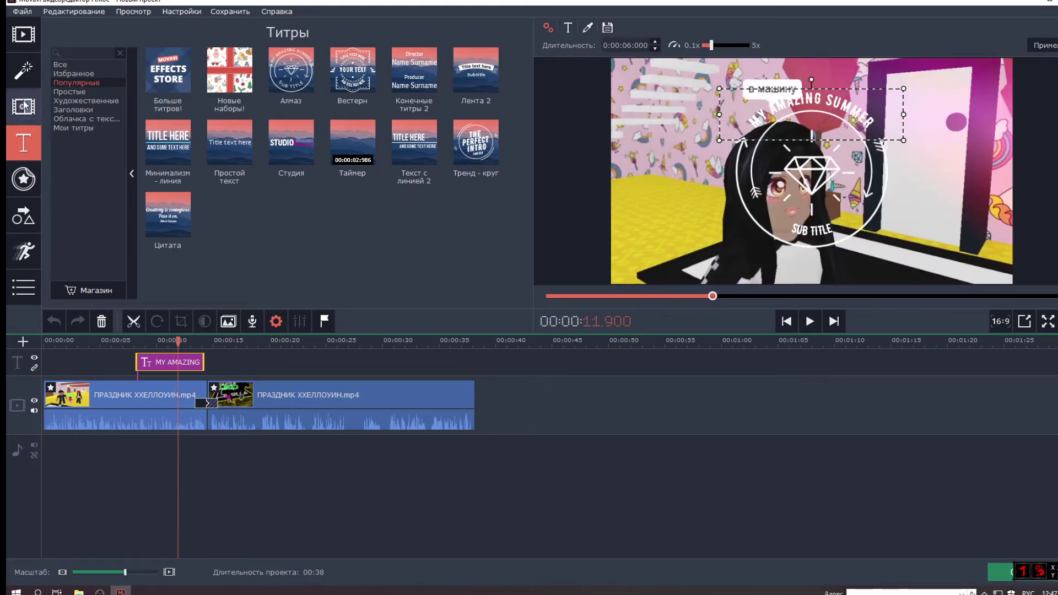
Step: Place the :) sticker on the video track between the two clips
left_click(23, 187)
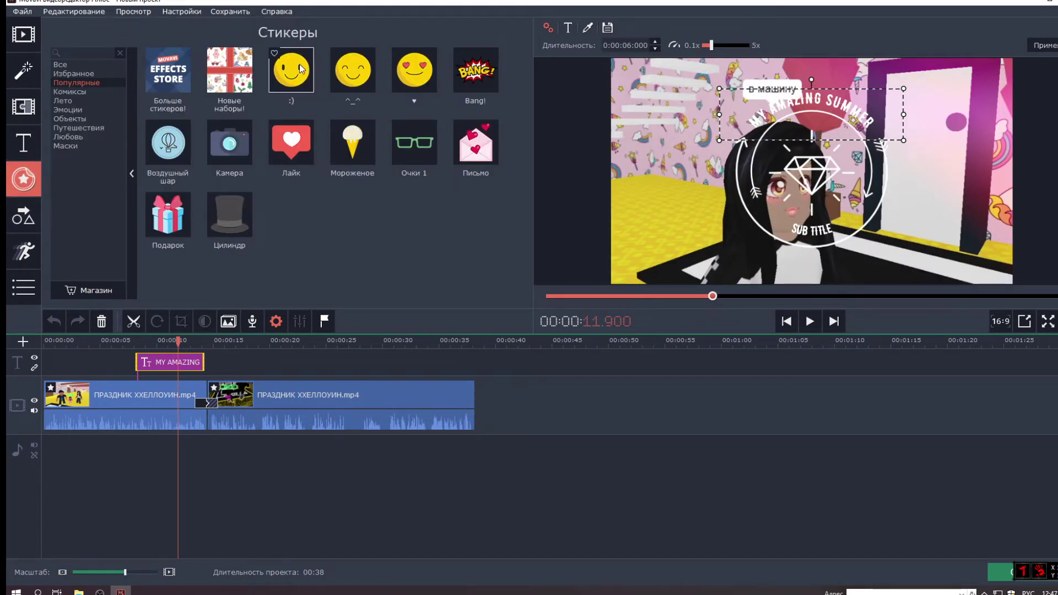
left_click_drag(300, 69, 187, 437)
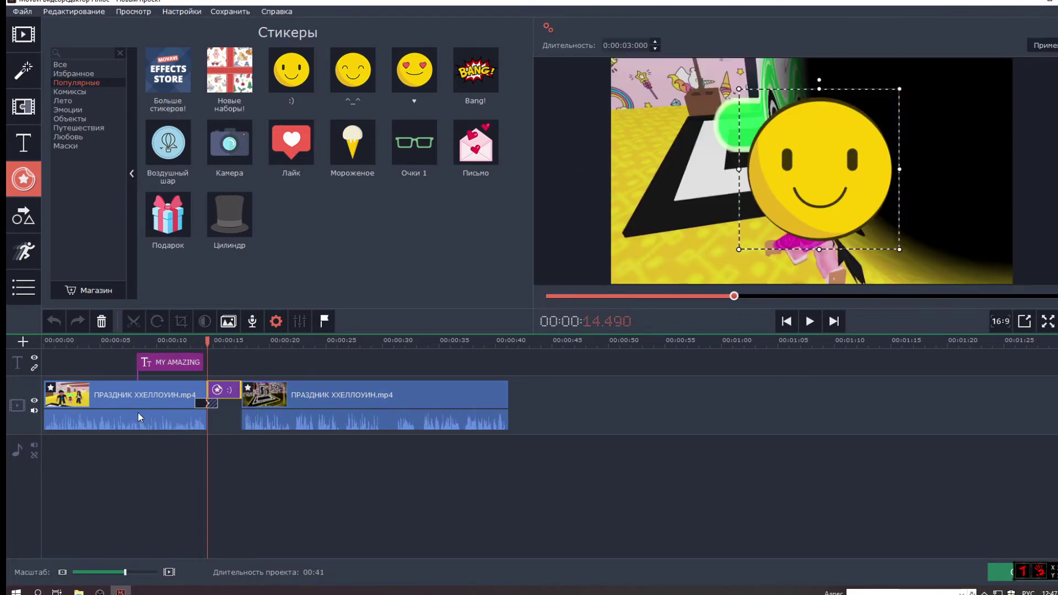
Step: Move the :) sticker onto the title track above the second clip and extend it to 00:00:29.090
left_click_drag(227, 393, 372, 364)
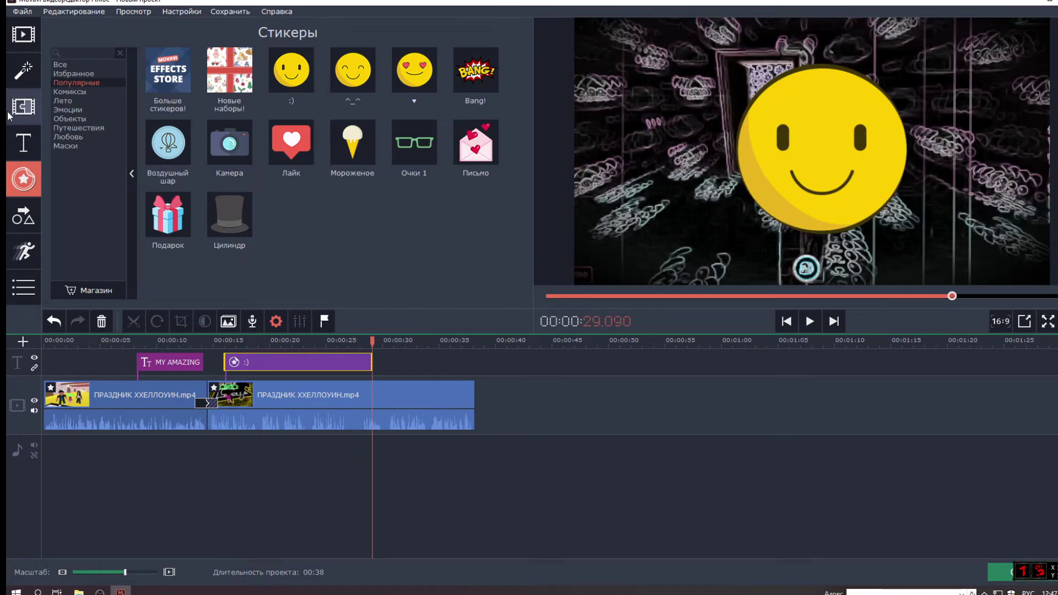
Step: Browse the shapes library, previewing the Галочка - аним. and Зелёная стрелка shapes and viewing the Наброски and Выделение categories
left_click(23, 144)
left_click(22, 218)
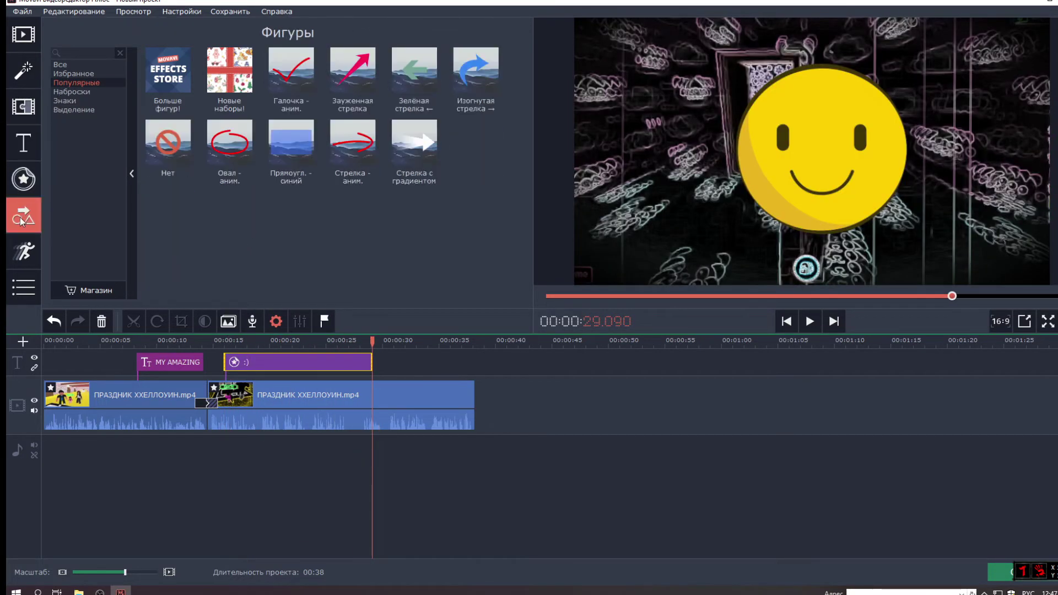
left_click(287, 71)
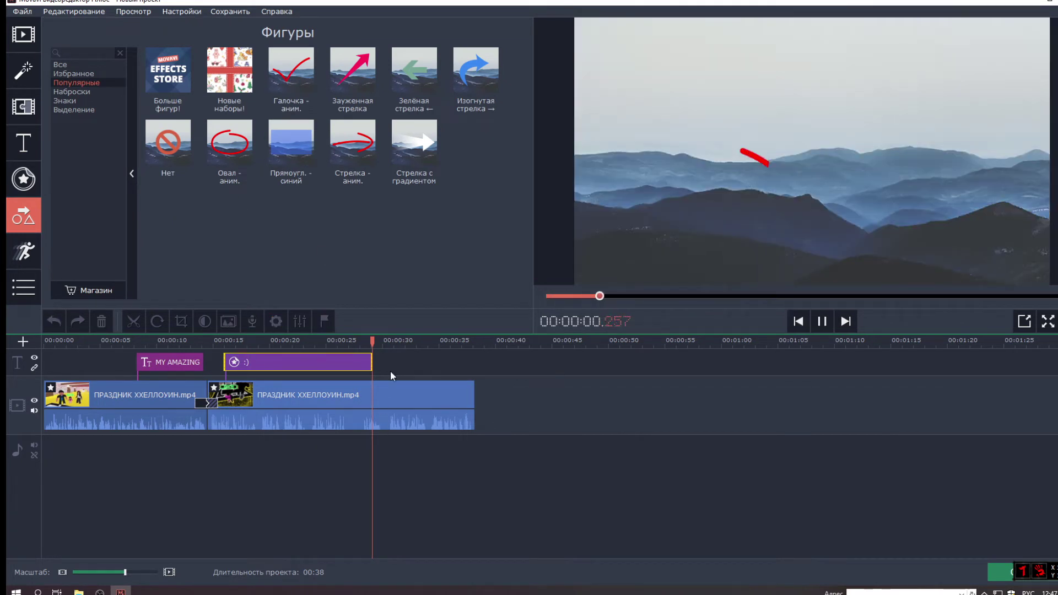
left_click(415, 69)
left_click(71, 91)
left_click(66, 108)
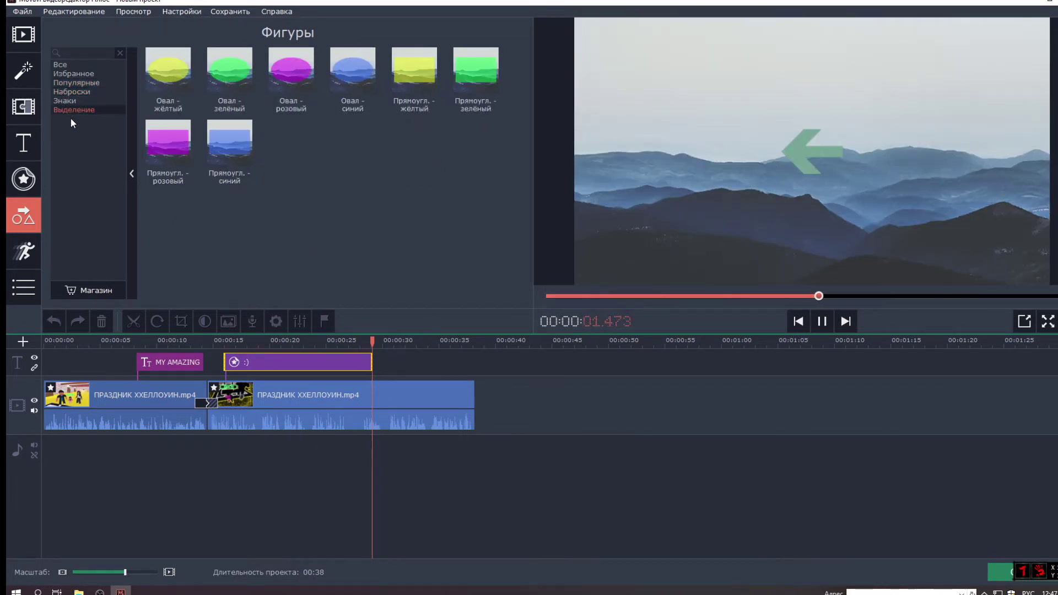
Step: Look through the Шаблоны анимации templates for the sticker and view the title over the first clip
left_click(19, 252)
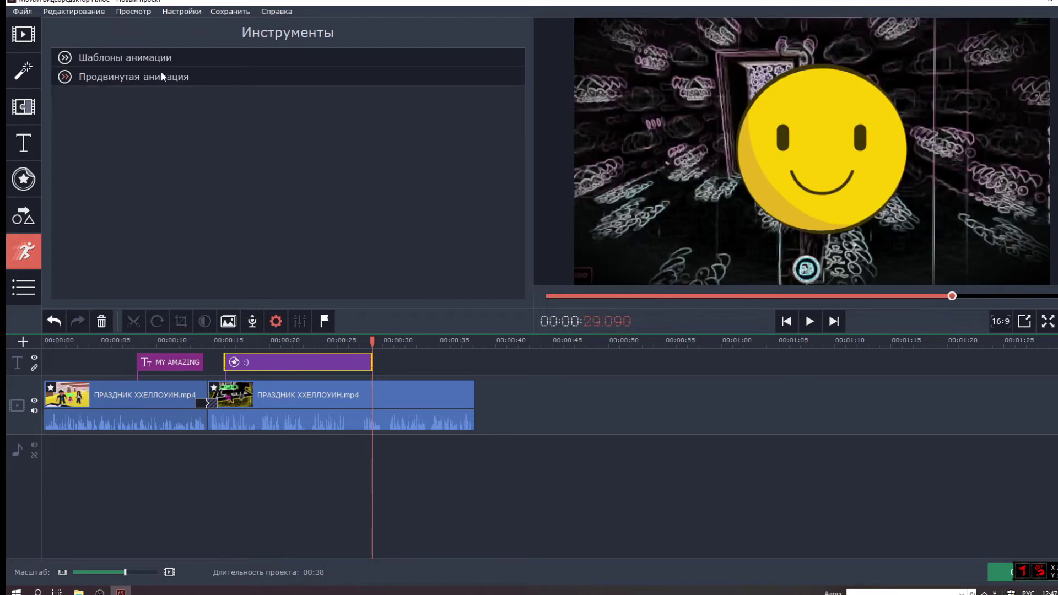
left_click(64, 58)
left_click(64, 57)
left_click(65, 57)
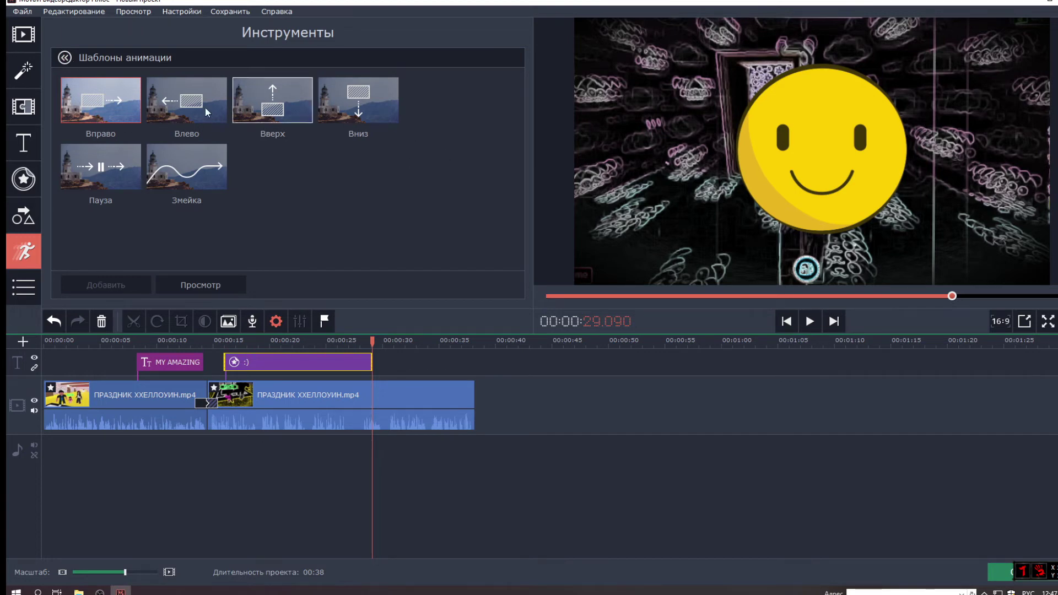
left_click(168, 365)
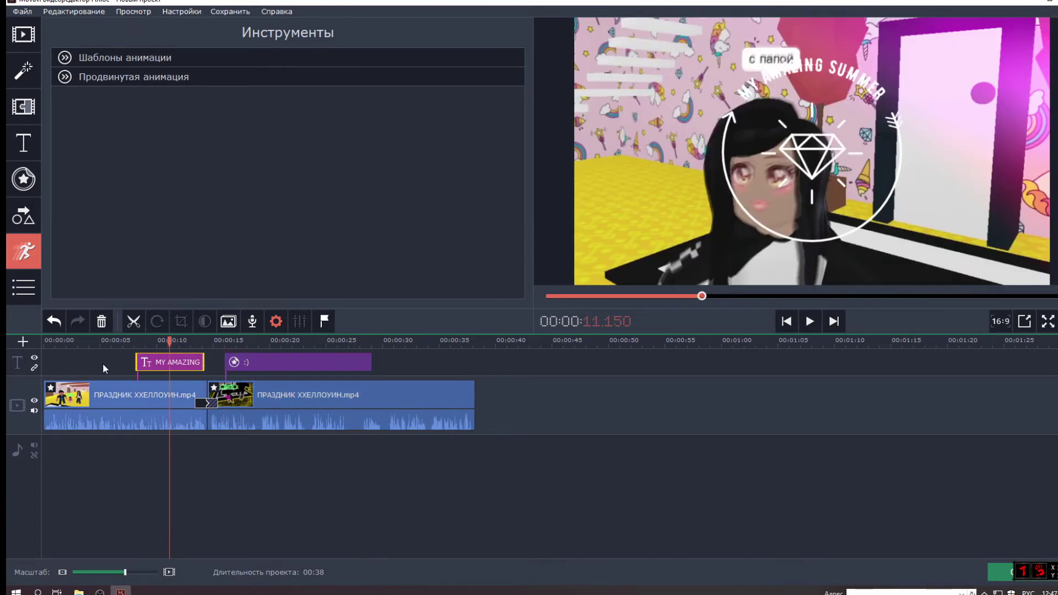
left_click(99, 360)
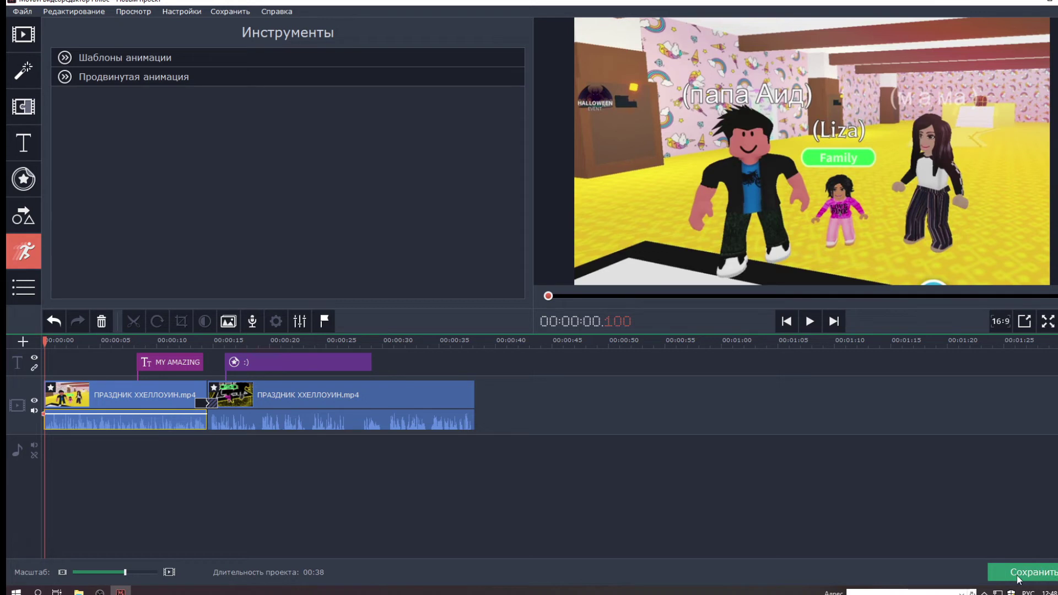
Step: Open the MP4 export setup, review the destination folder, and accept the advanced settings with H.264 at 1920x1080
left_click(1019, 576)
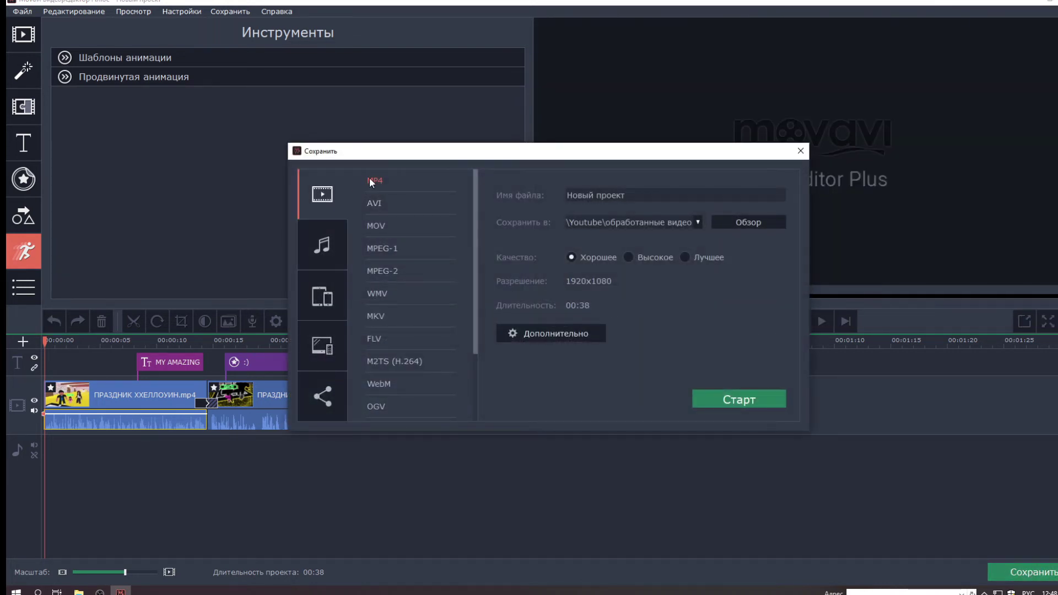
left_click(566, 202)
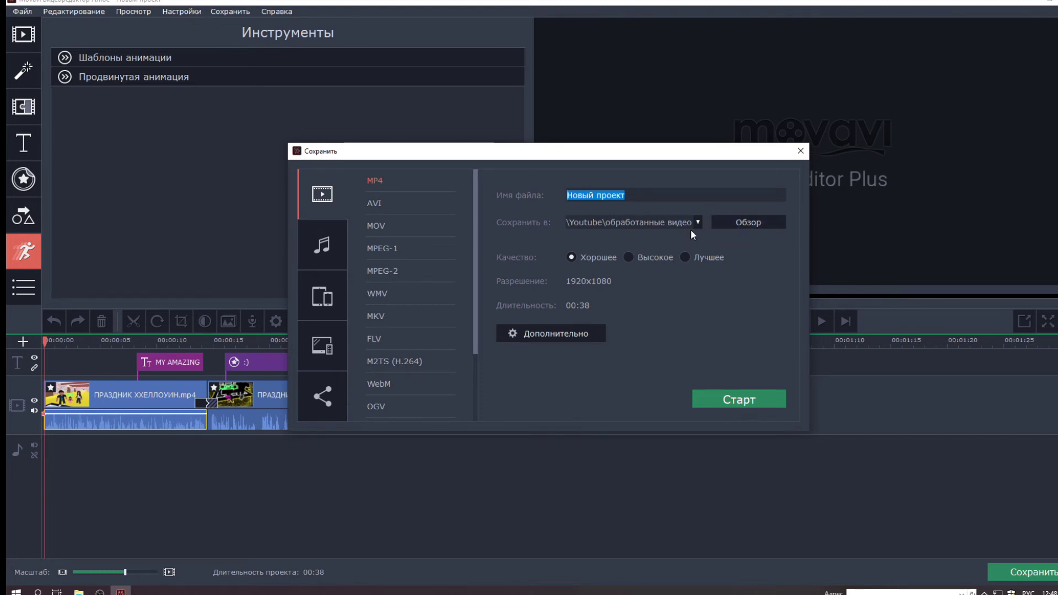
left_click(733, 217)
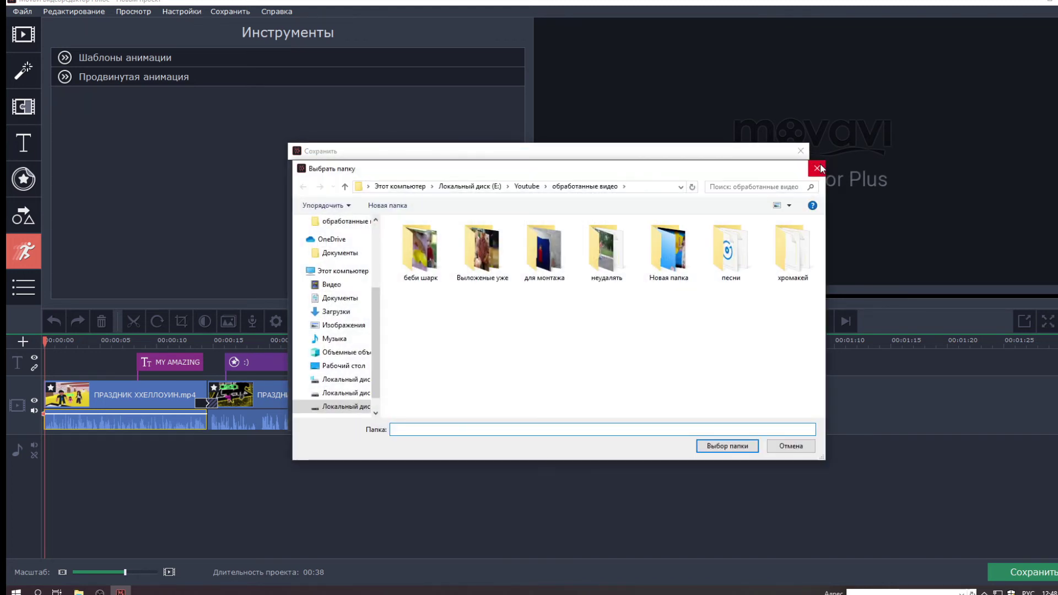
key("Escape")
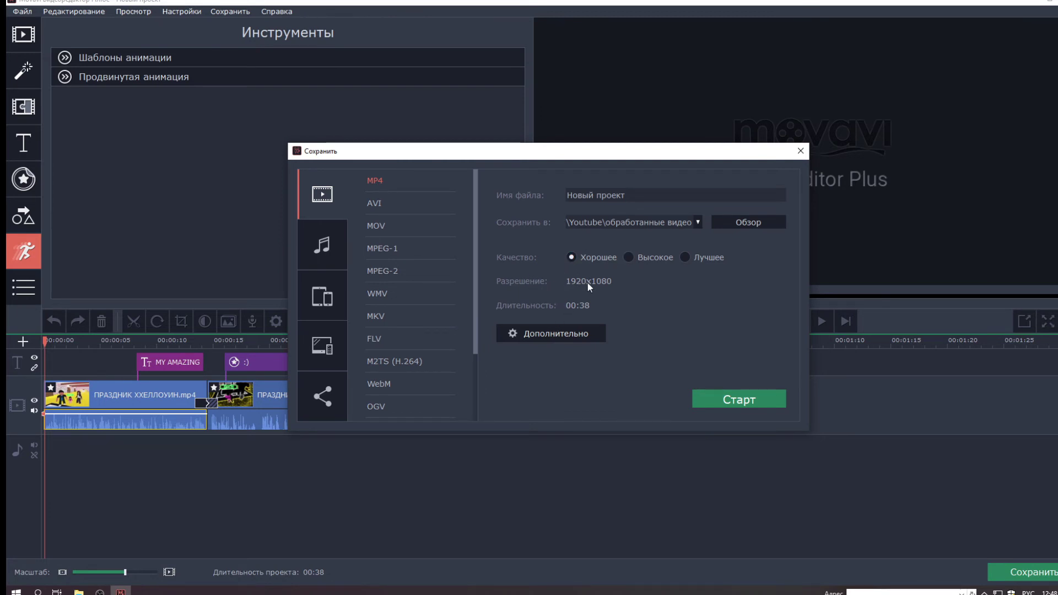
left_click(542, 336)
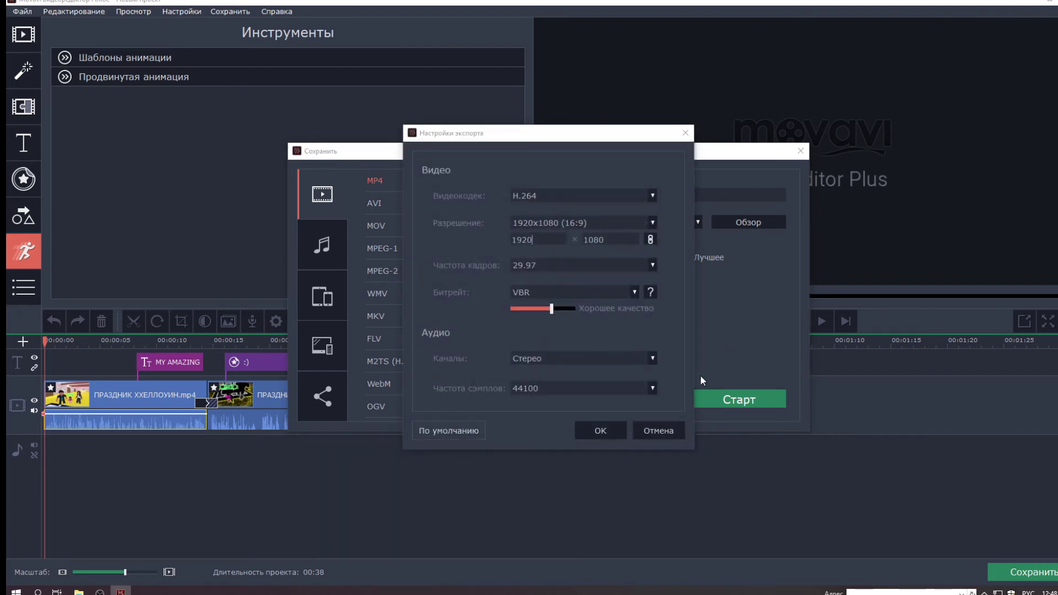
left_click(601, 430)
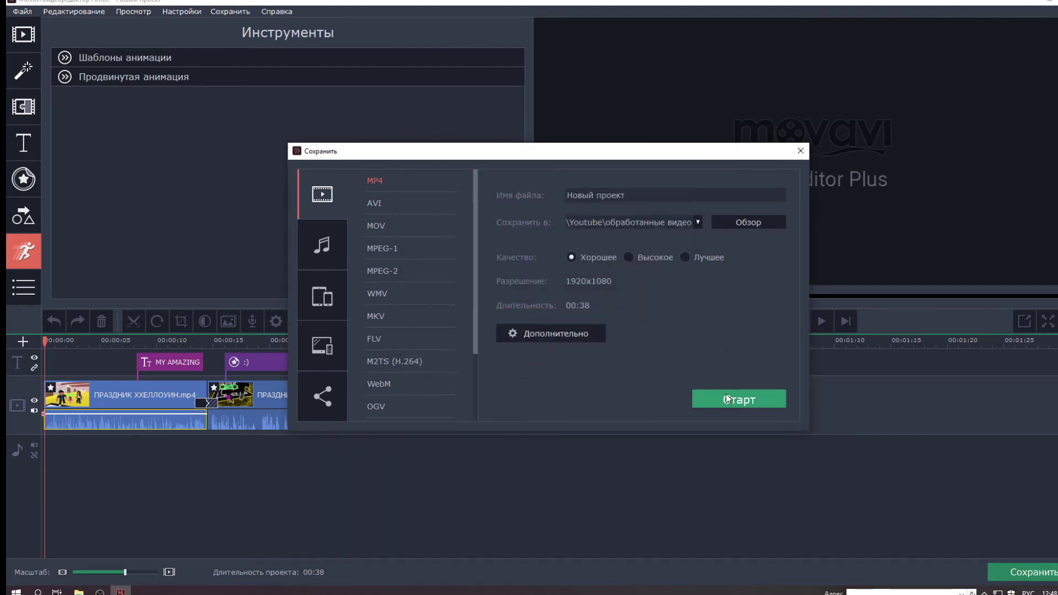
Step: Export the video as an MP4 named Новый проект55 and open the folder containing the saved file
left_click(727, 396)
left_click(652, 308)
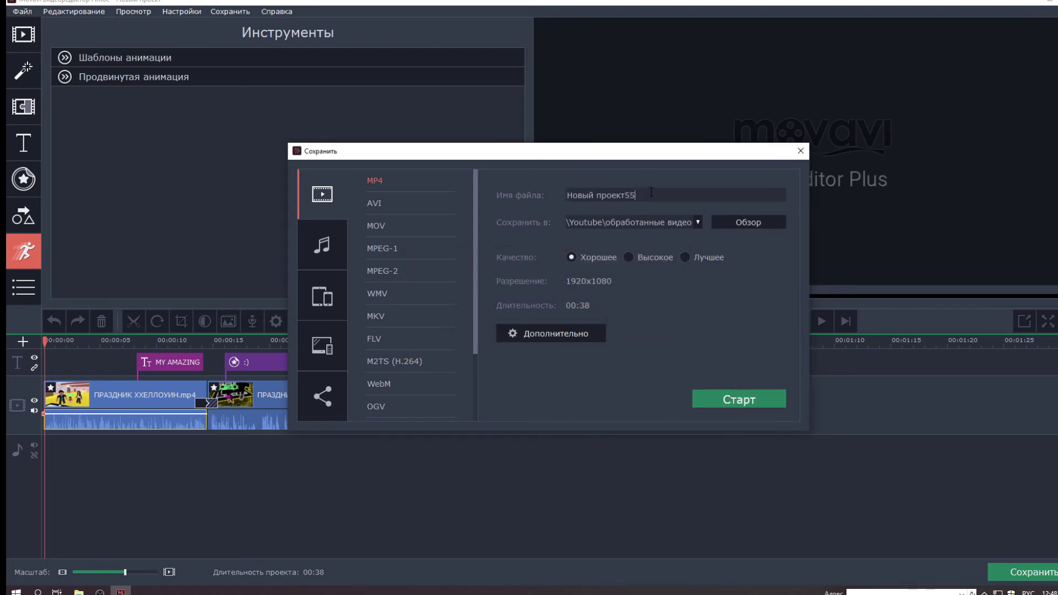
left_click(764, 399)
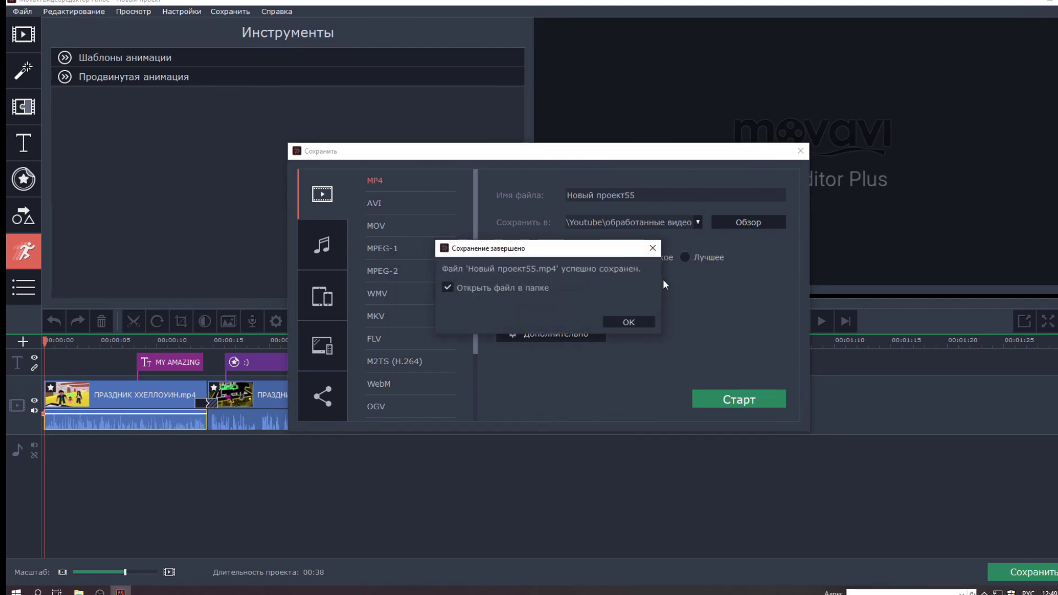
left_click(632, 320)
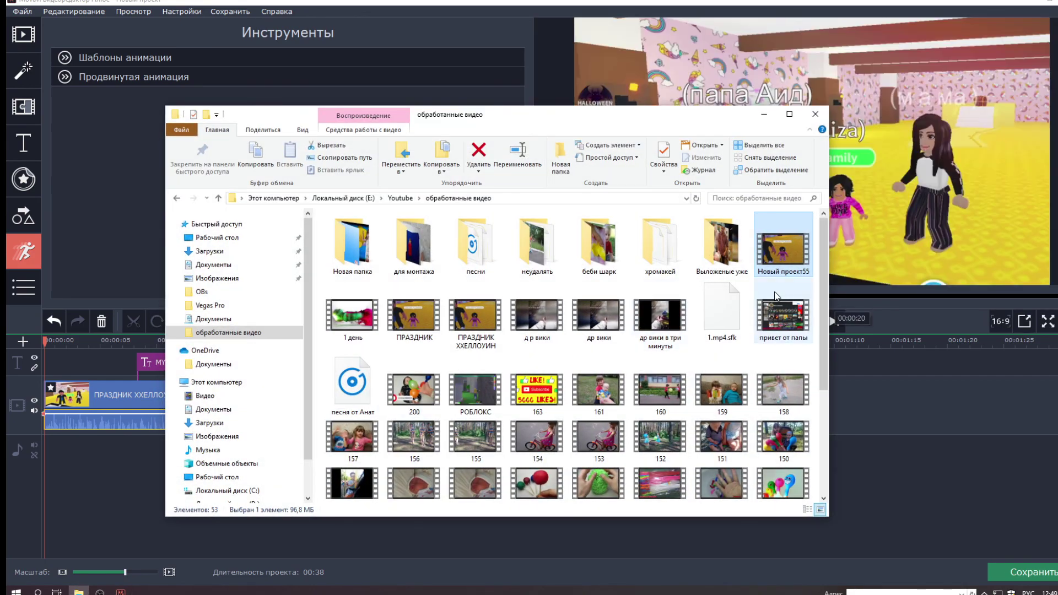
Step: Play the exported Новый проект55 file in the video player, skip ahead to check the effects, and close the player
double_click(762, 243)
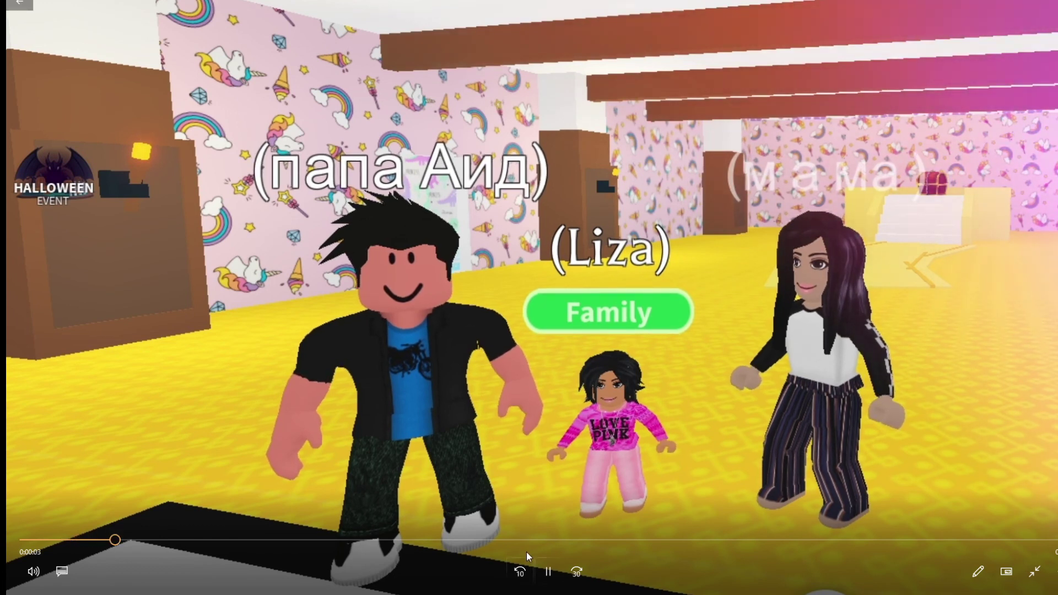
left_click(501, 540)
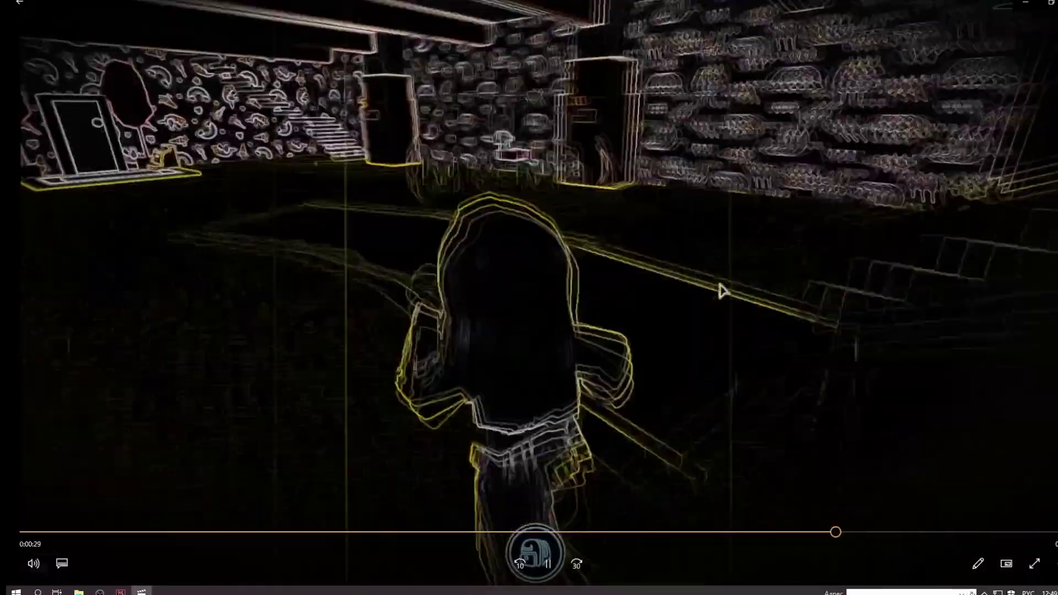
key("alt+F4")
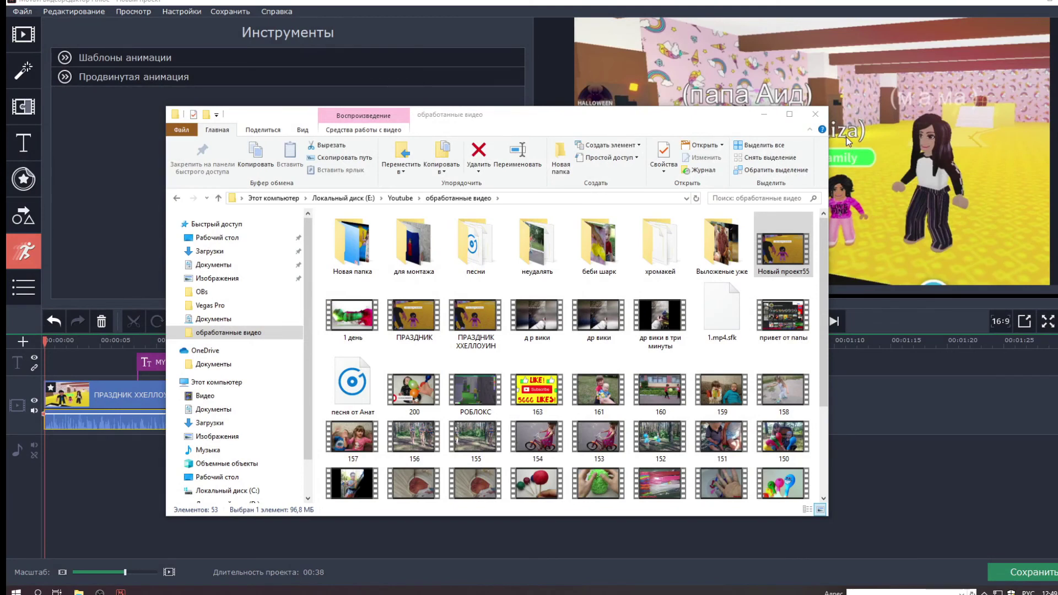